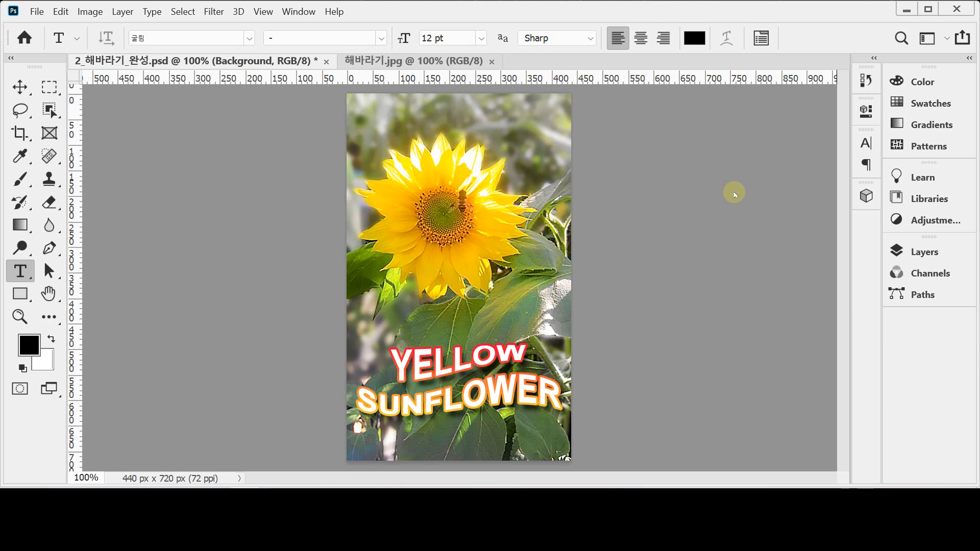
Switch to the plain 해바라기.jpg sunflower document, which has no text yet
left_click(404, 61)
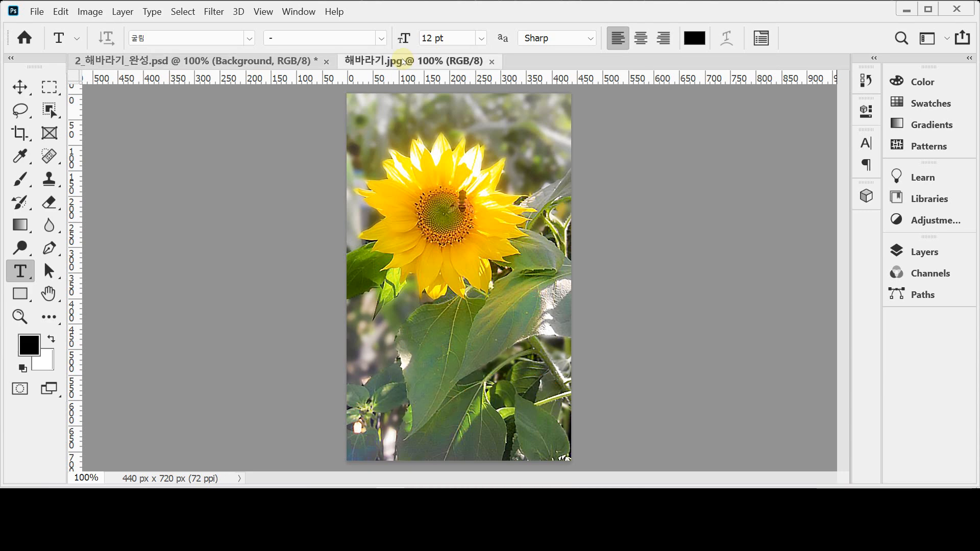
Start a horizontal type layer on the lower part of the sunflower photo
left_click(19, 274)
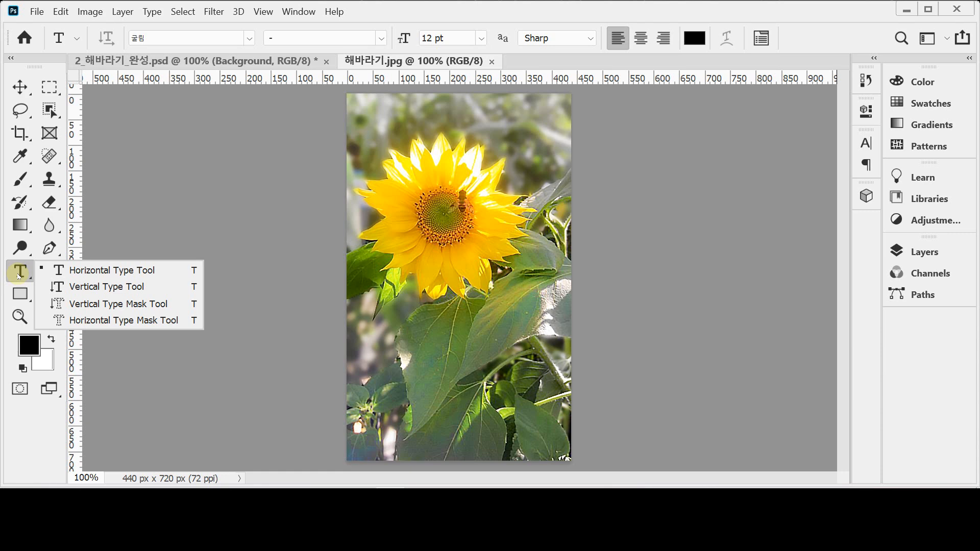
left_click(18, 277)
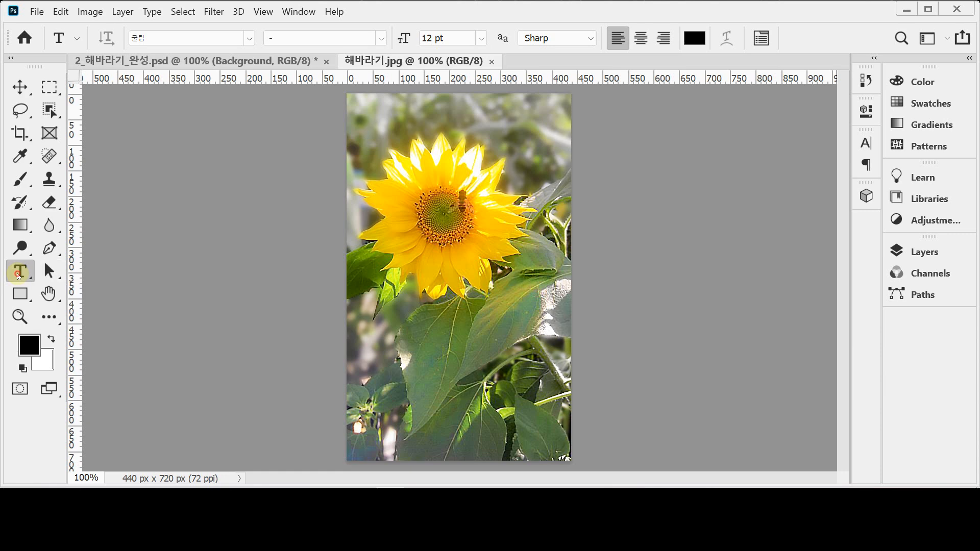
left_click(378, 360)
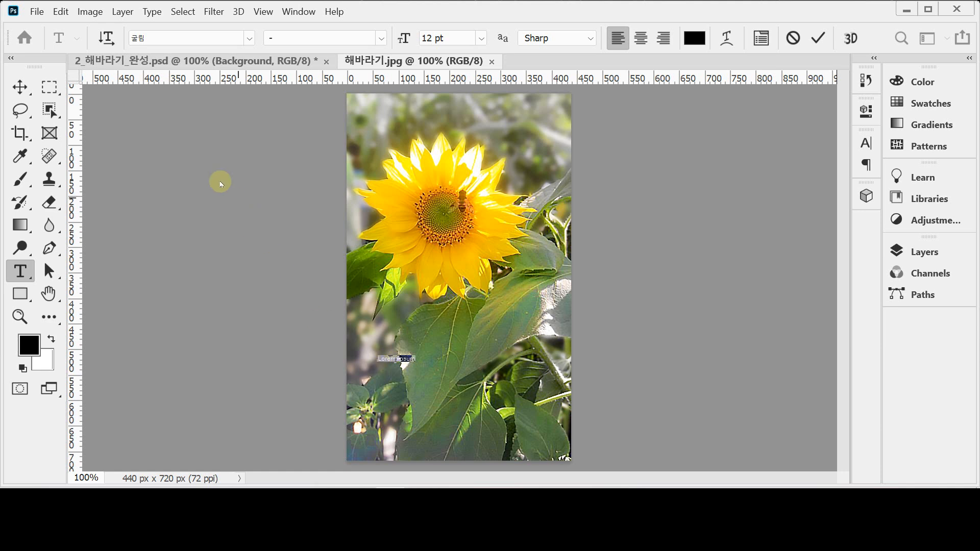
left_click(166, 39)
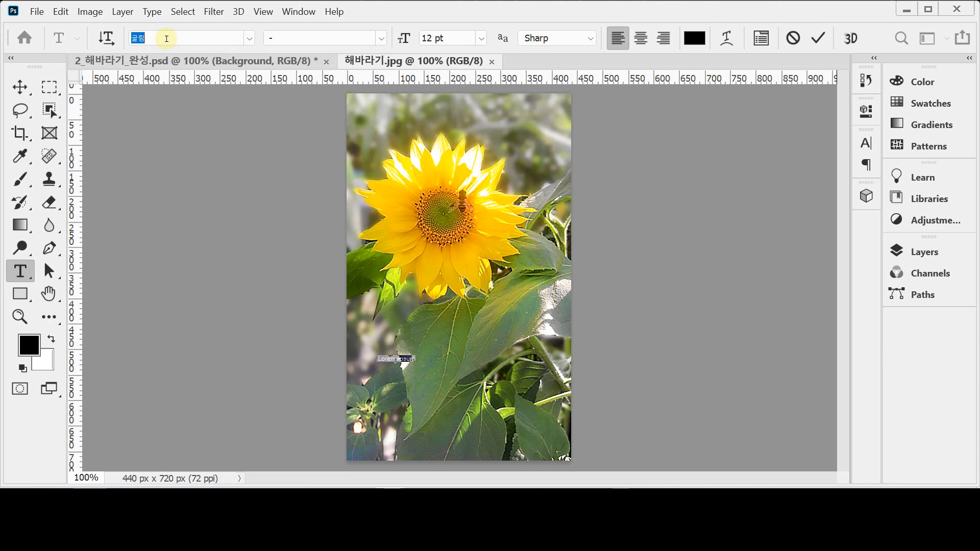
Set the placeholder text's font to Arial Bold by typing 'ar' in the font field
left_click(250, 39)
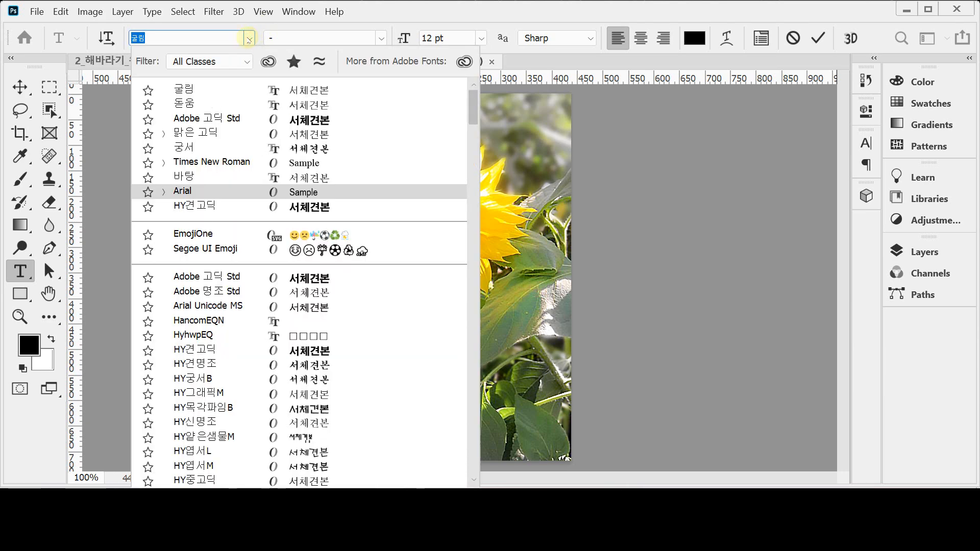
left_click(250, 39)
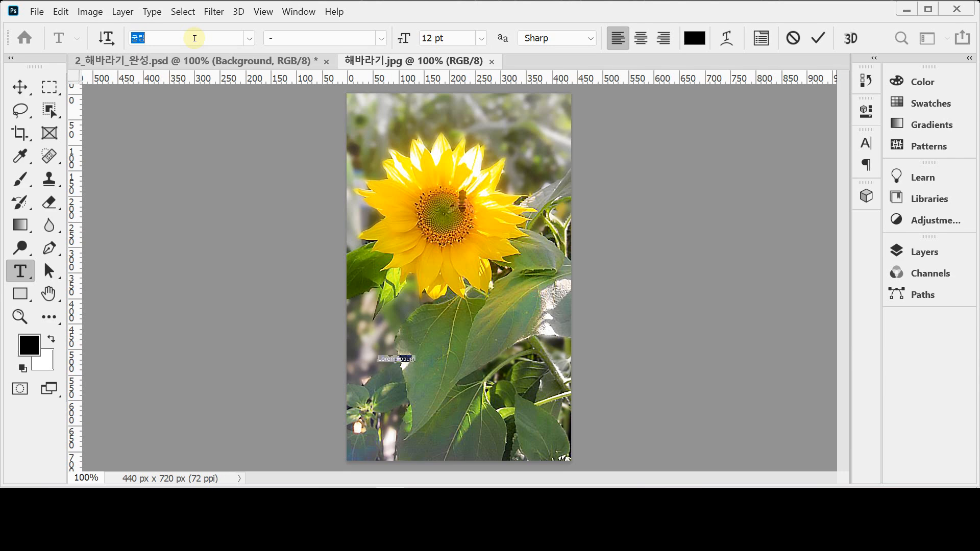
type("ar")
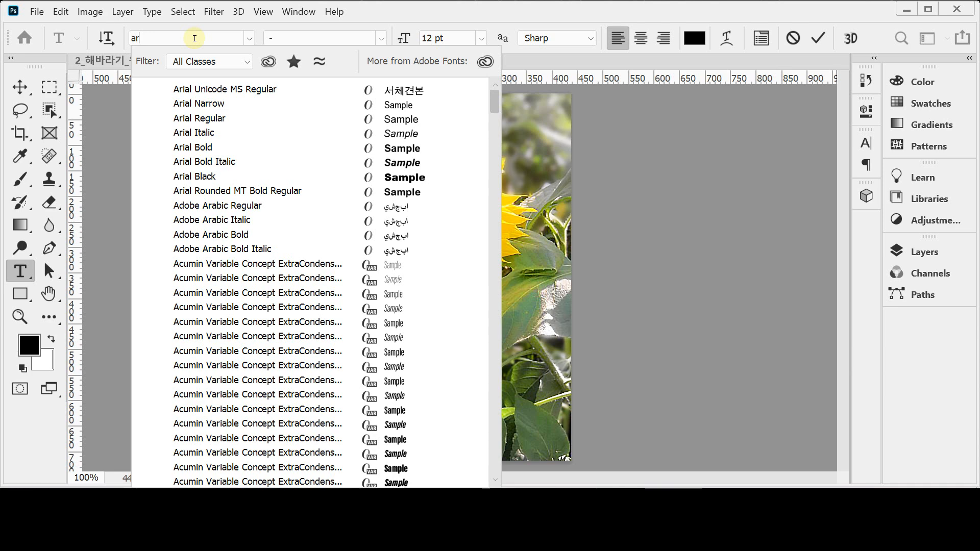
key("Down")
key("Down")
key("Down")
key("Down")
key("Down")
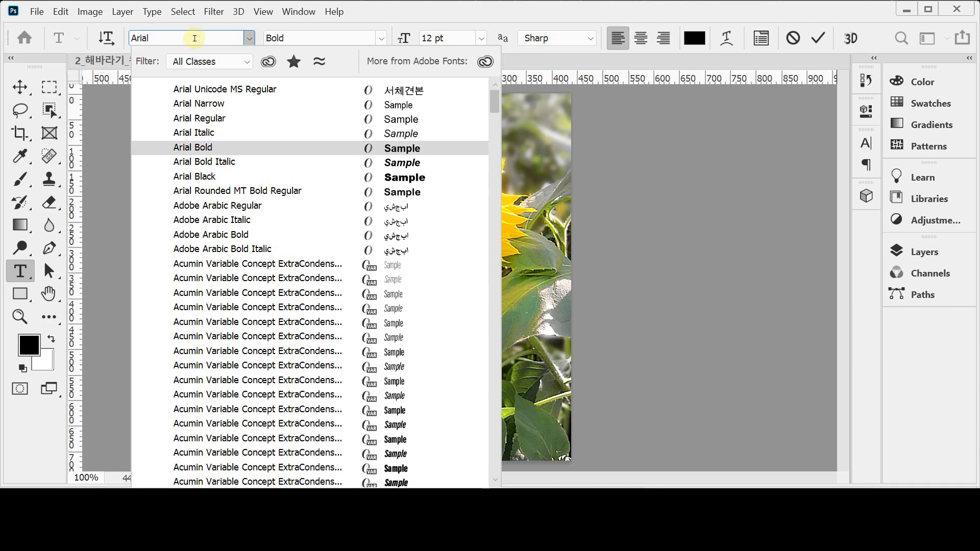
key("Return")
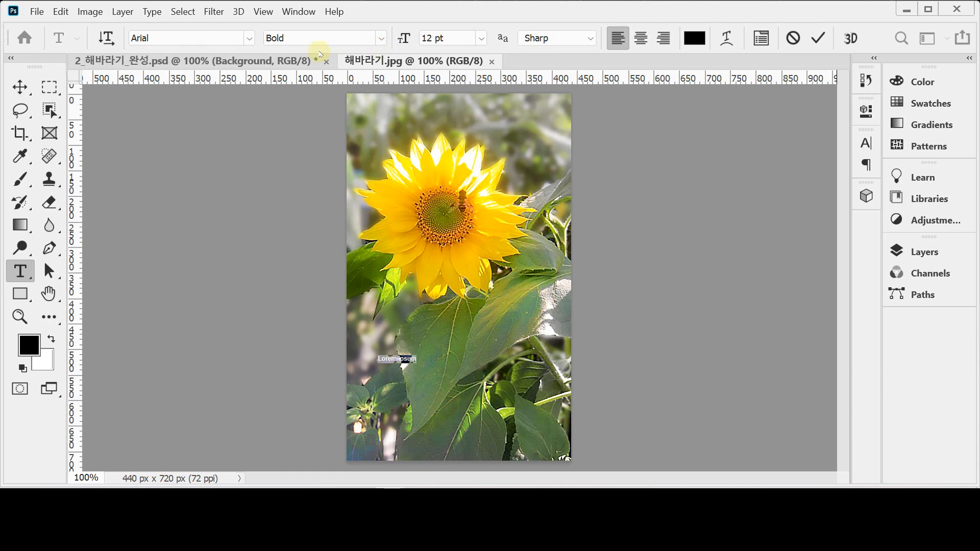
Set the text size to 62 pt with centred alignment
left_click(398, 39)
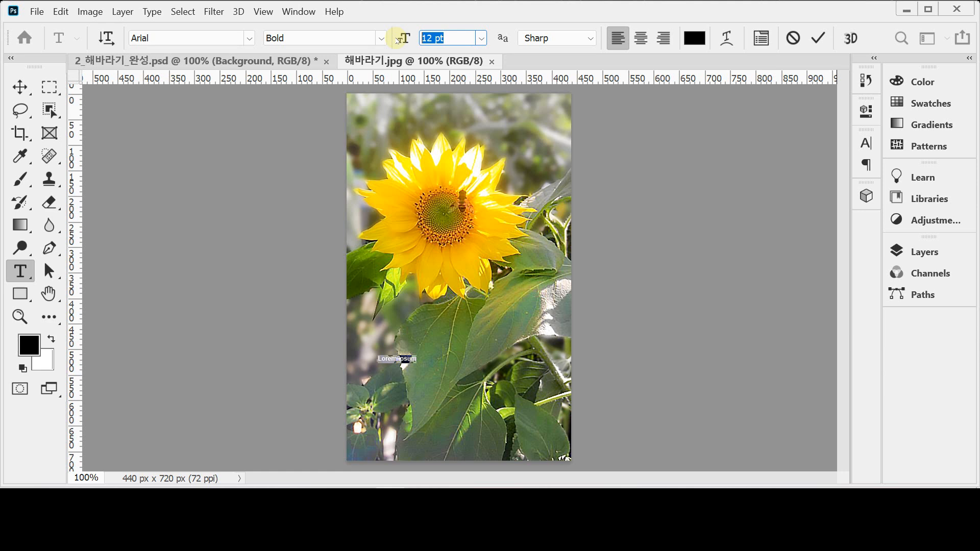
type("62")
key("Return")
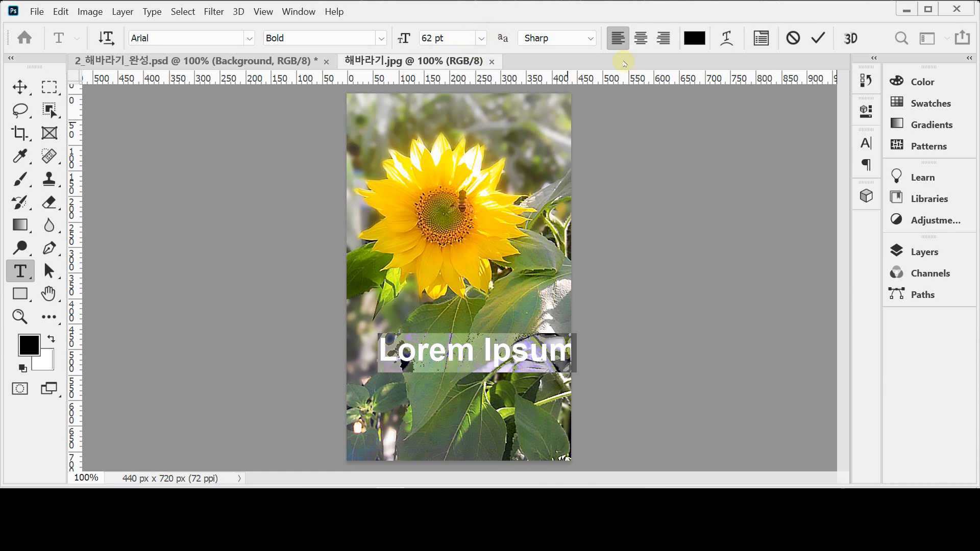
left_click(641, 38)
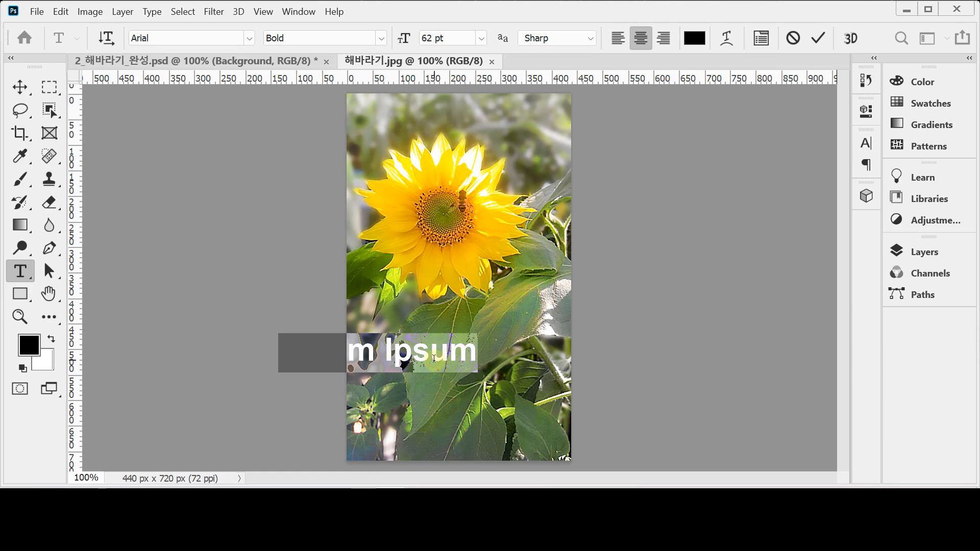
Type 'YELLOW' and 'SUNFLOWER' on two lines on the photo, then select all the text
left_click_drag(476, 403, 542, 406)
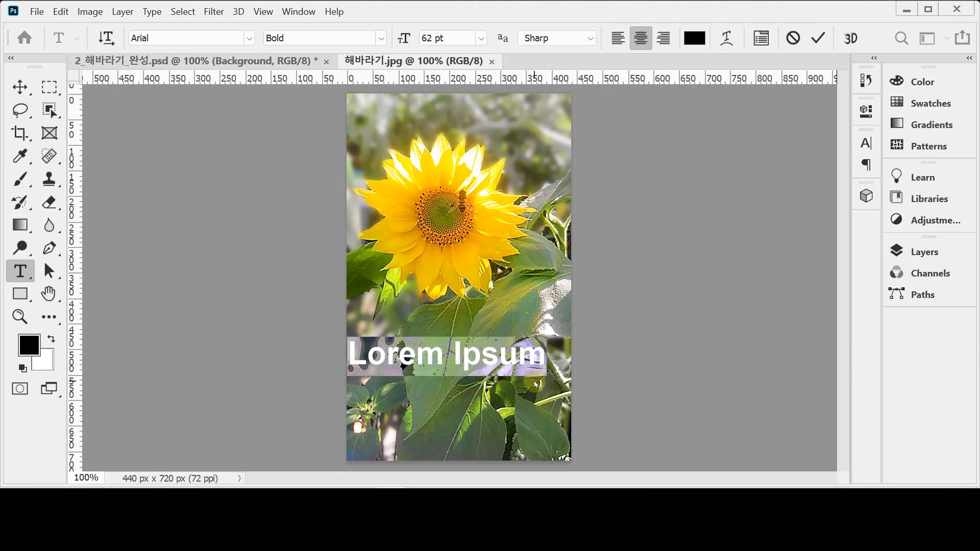
type("YELLOW")
key("Return")
type("S")
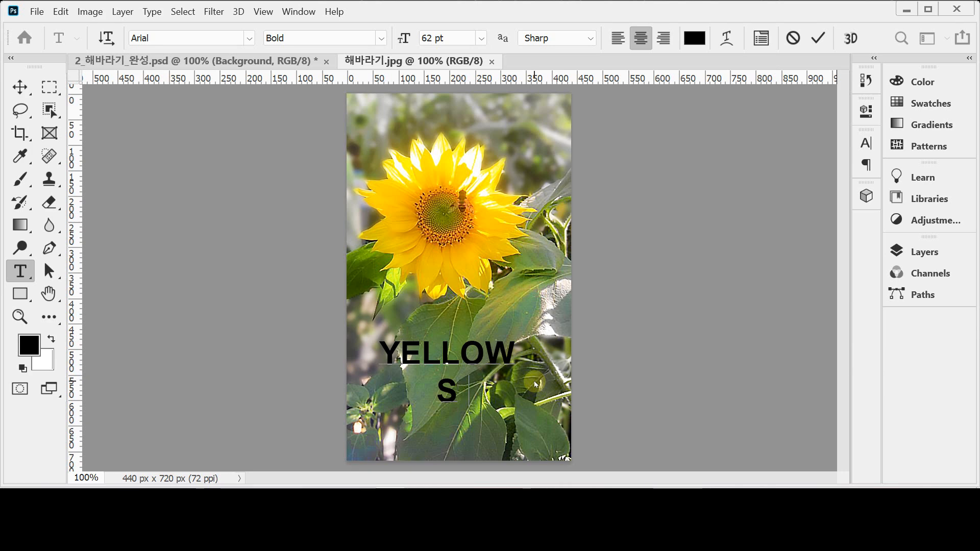
type("UNFLOWER")
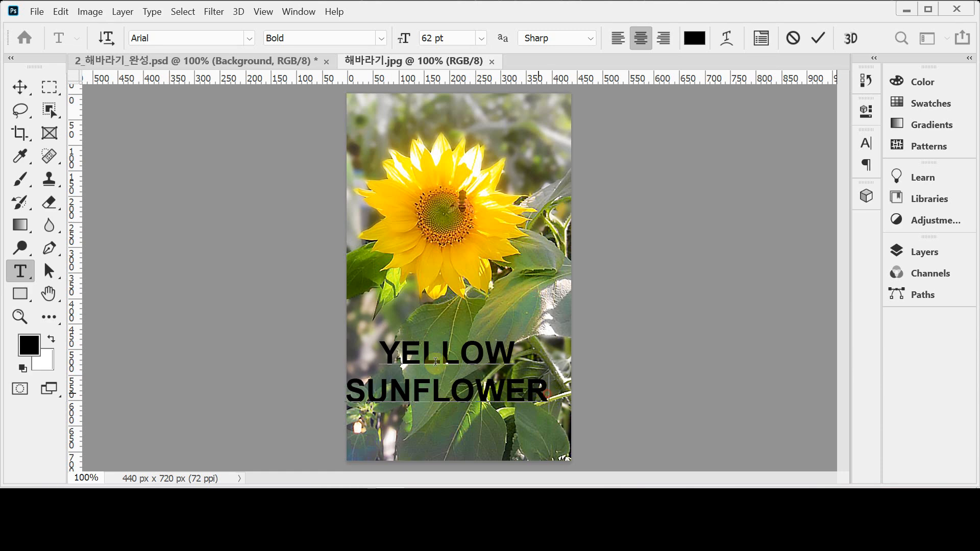
key("ctrl+a")
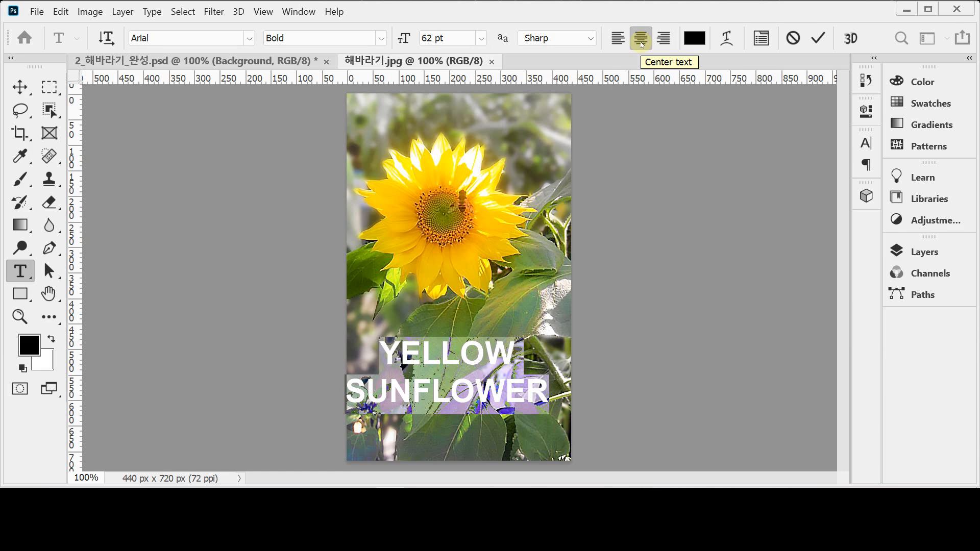
Change the selected text colour to white (ffffff) in the colour picker
left_click(694, 43)
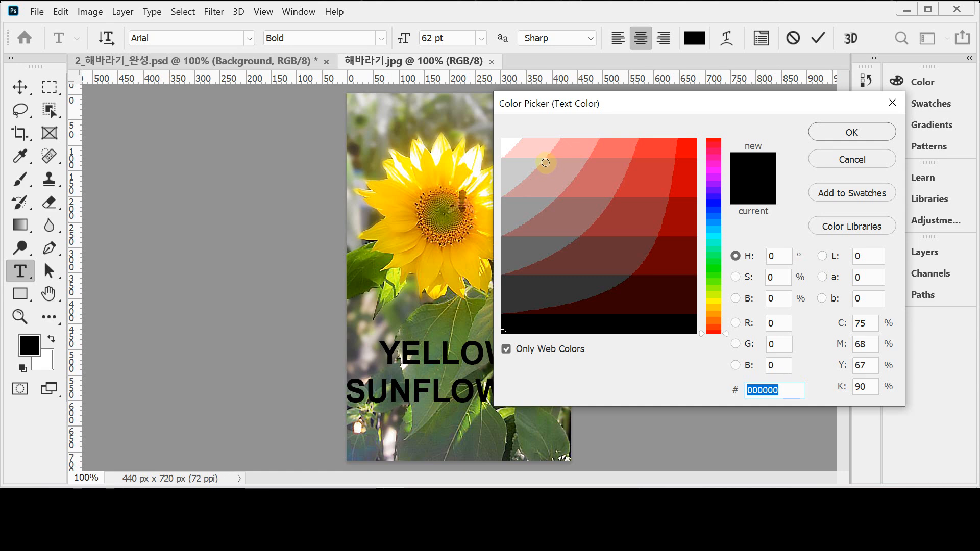
left_click(508, 148)
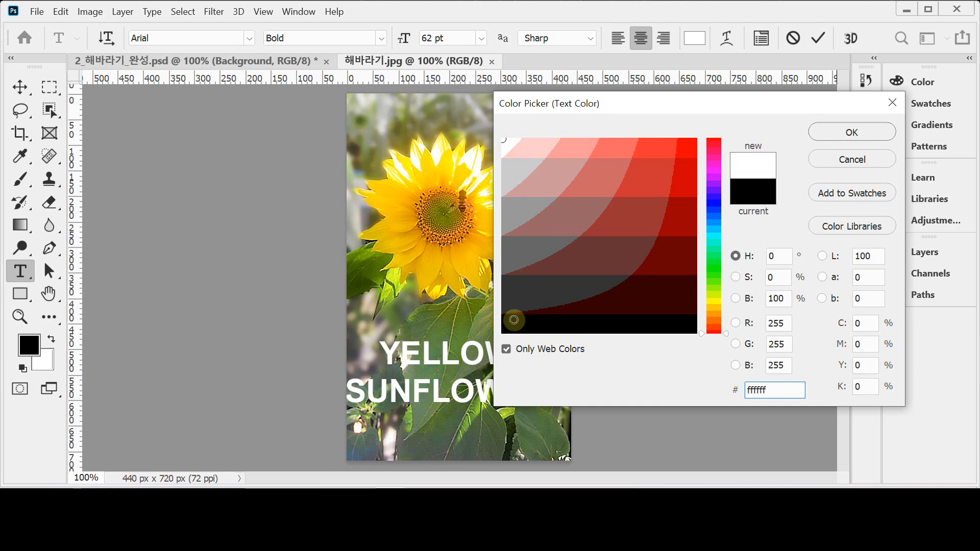
left_click(510, 326)
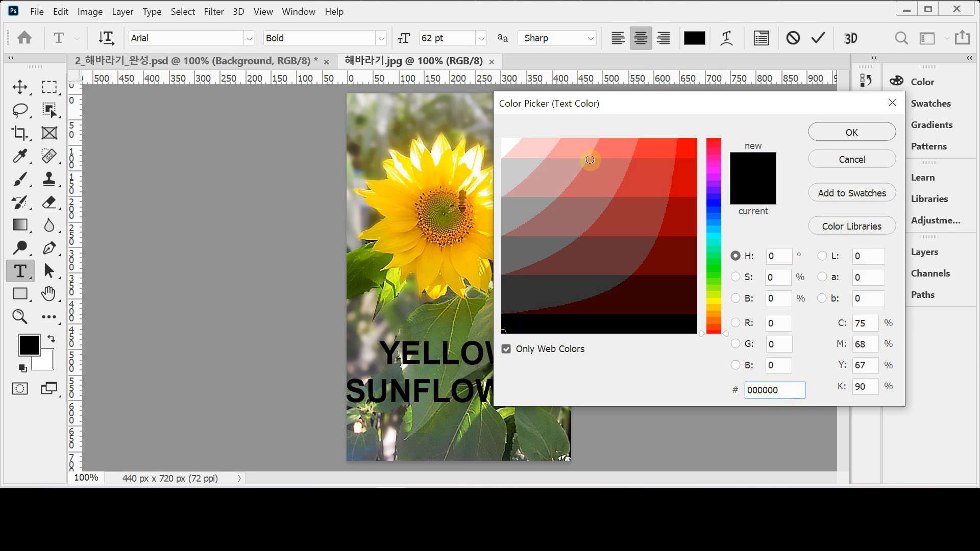
left_click(507, 349)
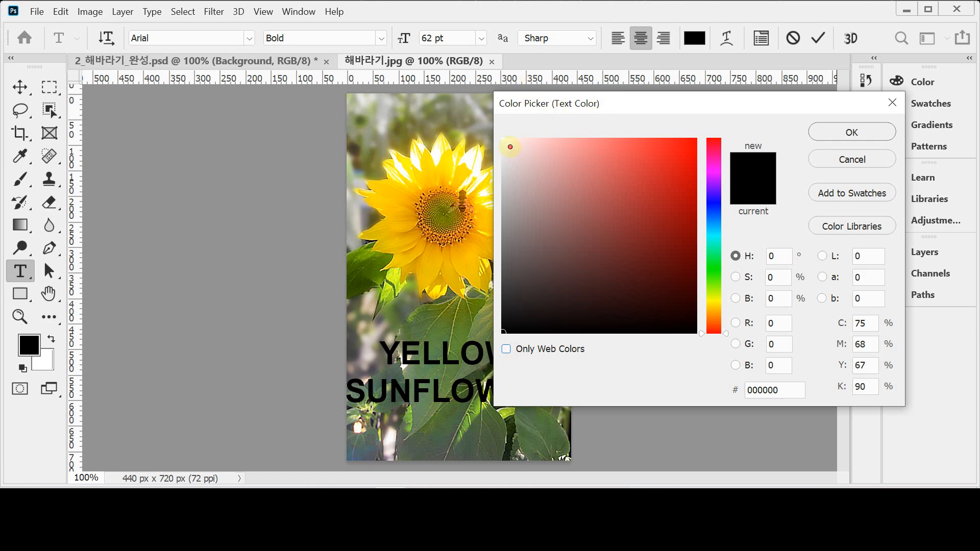
left_click_drag(511, 148, 495, 134)
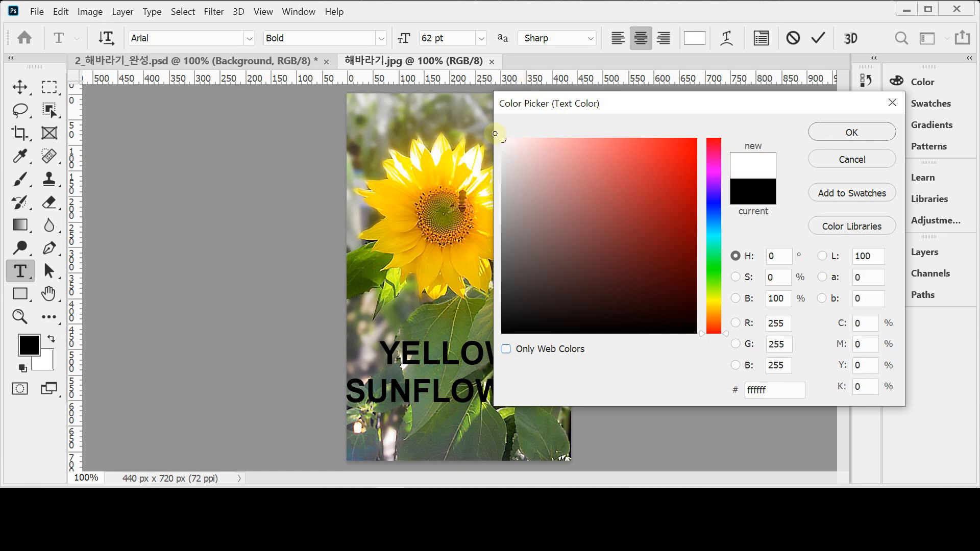
mouse_move(516, 324)
left_mouse_down()
mouse_move(501, 340)
mouse_move(704, 339)
left_mouse_up()
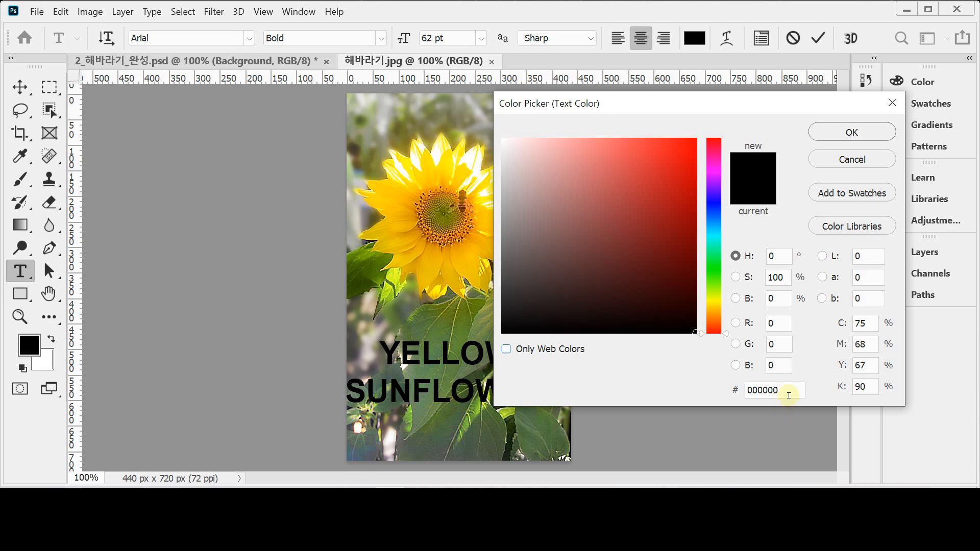
left_click_drag(523, 136, 503, 138)
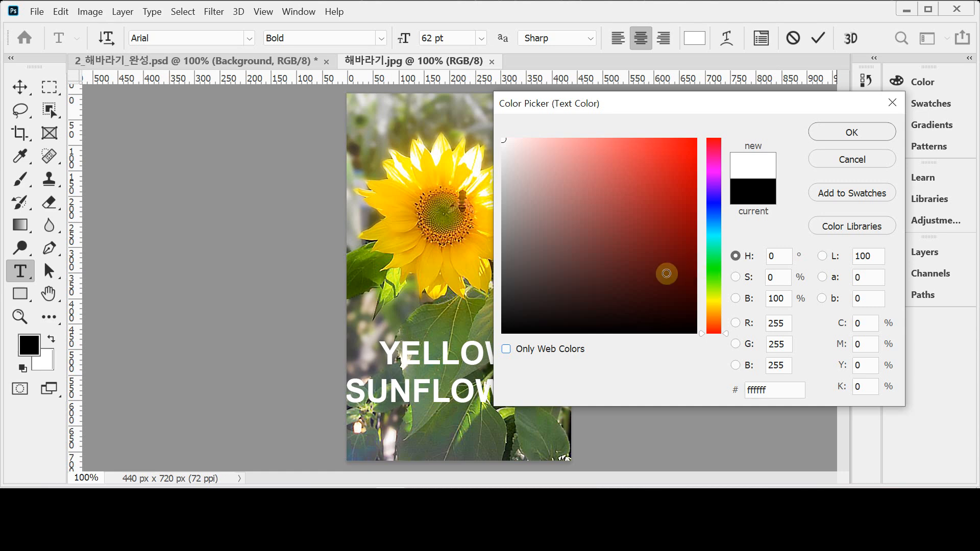
left_click(778, 390)
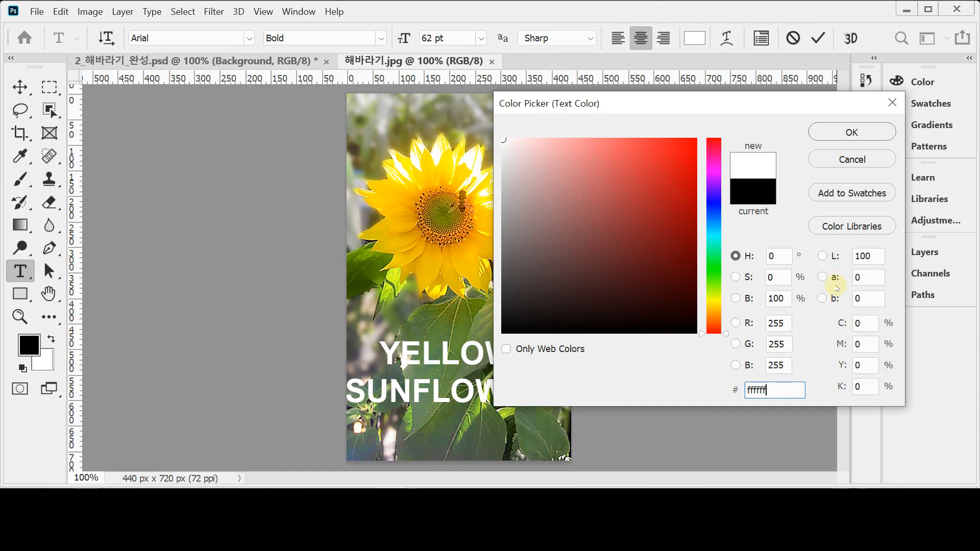
left_click(832, 132)
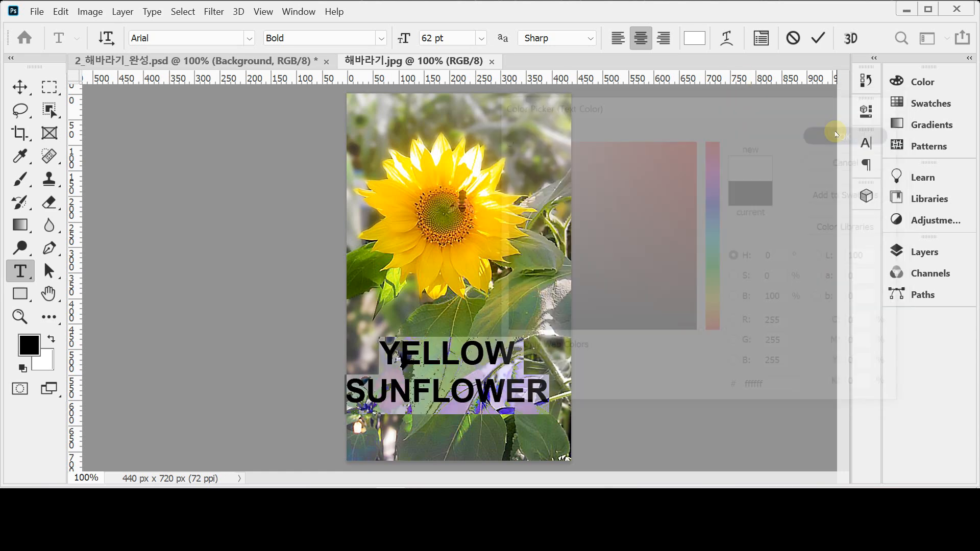
Shift the white text block slightly right and down on the photo
left_click(466, 356)
left_click_drag(524, 428, 535, 435)
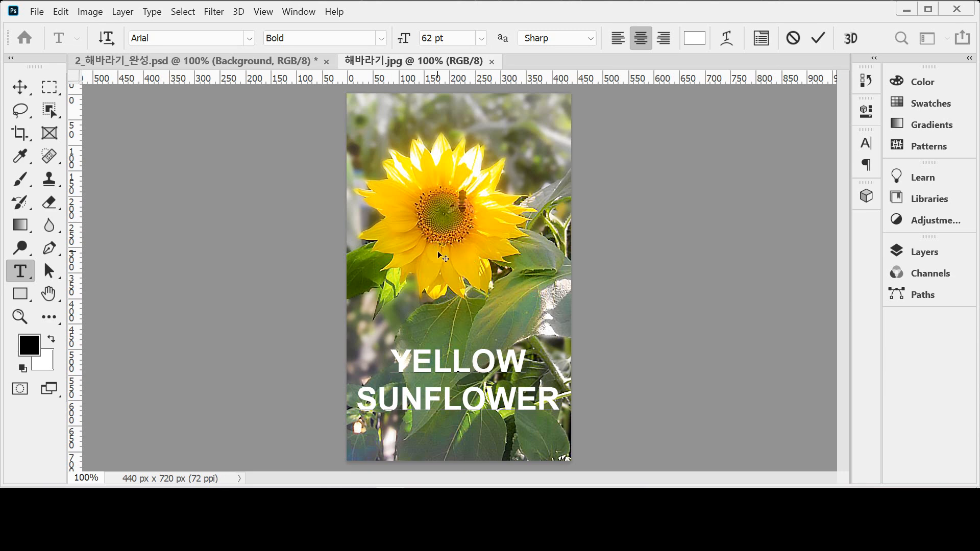
left_click_drag(535, 336, 539, 333)
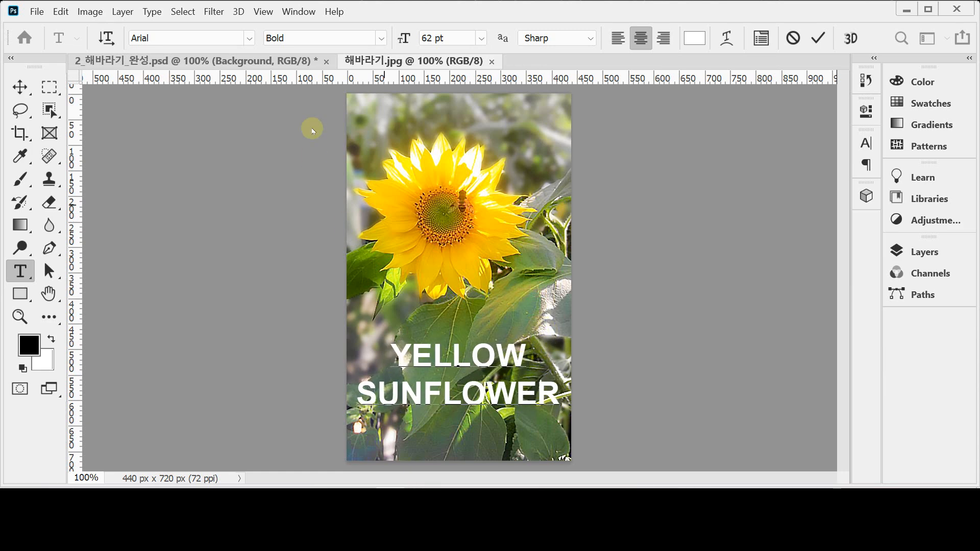
Open Warp Text for the YELLOW SUNFLOWER title and move the dialog to the right
left_click(723, 43)
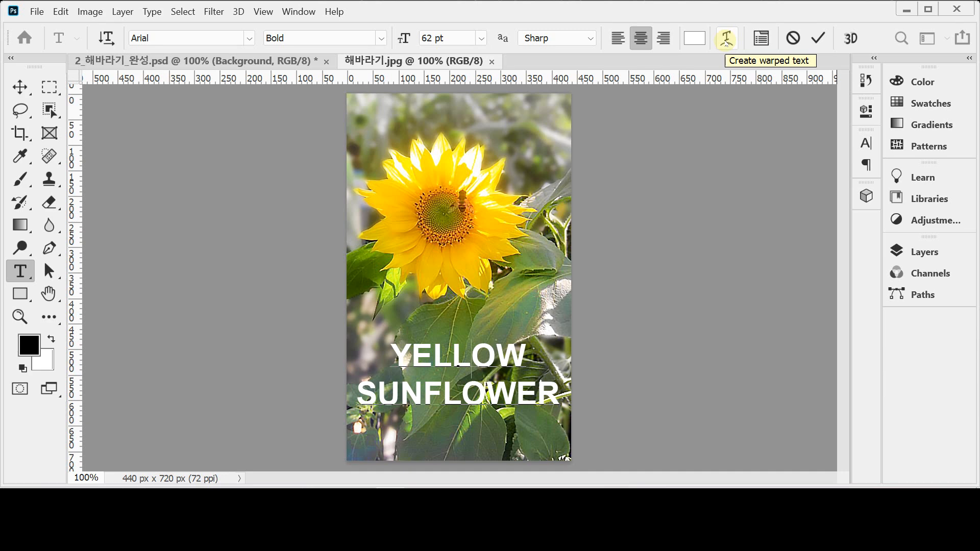
left_click(726, 43)
left_click_drag(457, 105, 673, 114)
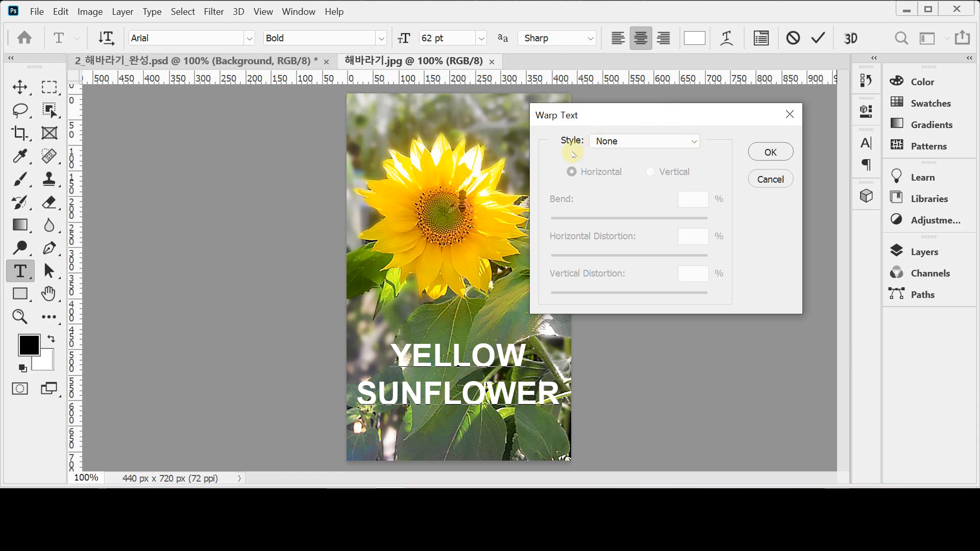
Choose the Wave warp style with Horizontal orientation
left_click(696, 141)
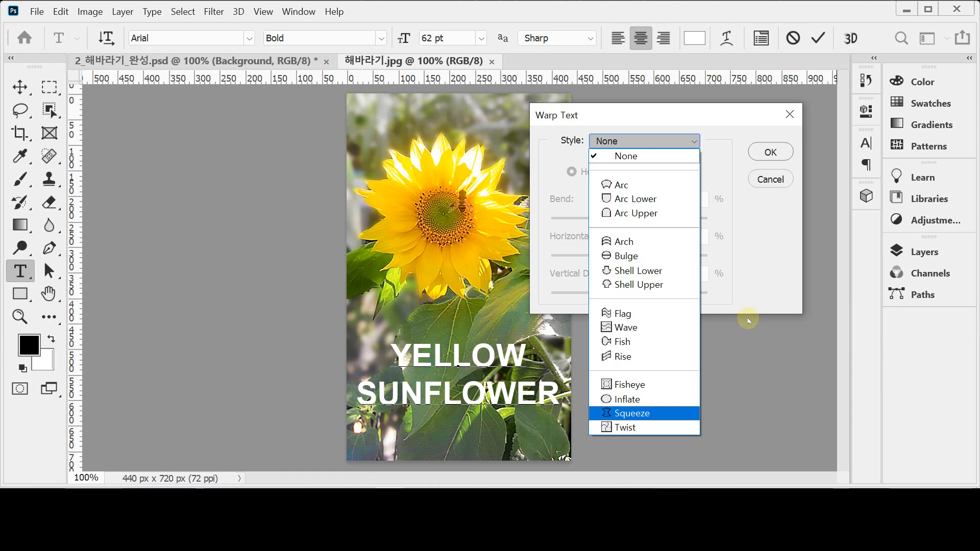
left_click(666, 328)
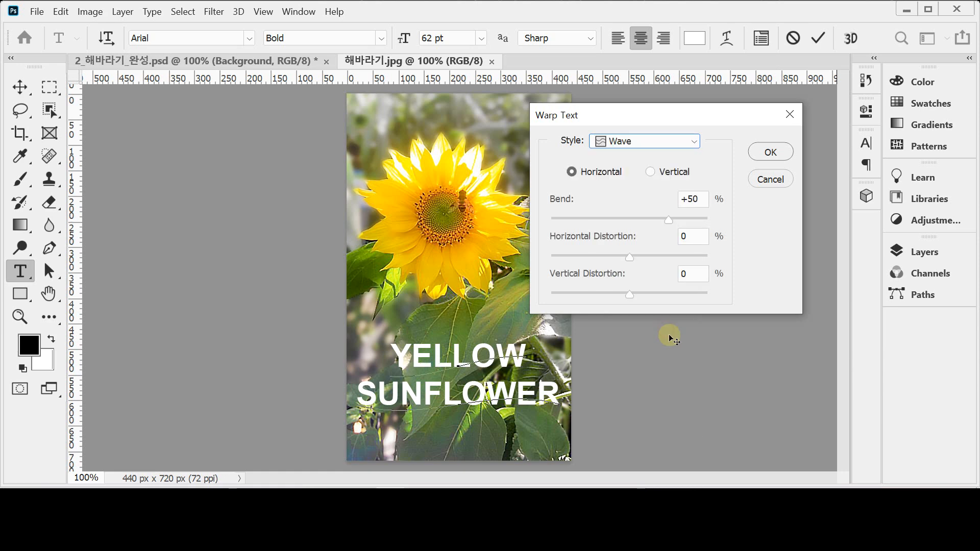
mouse_move(648, 121)
left_mouse_down()
mouse_move(672, 122)
mouse_move(657, 122)
left_mouse_up()
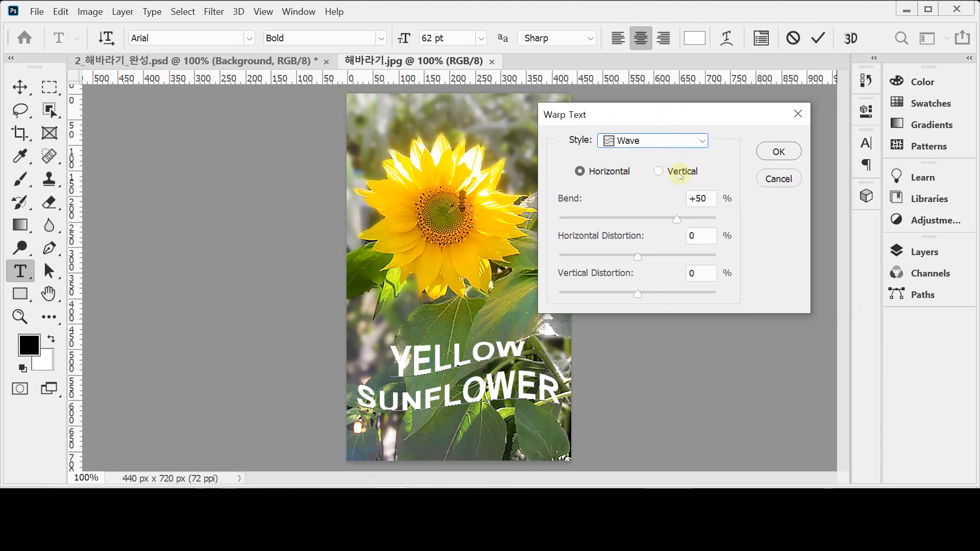
left_click(580, 170)
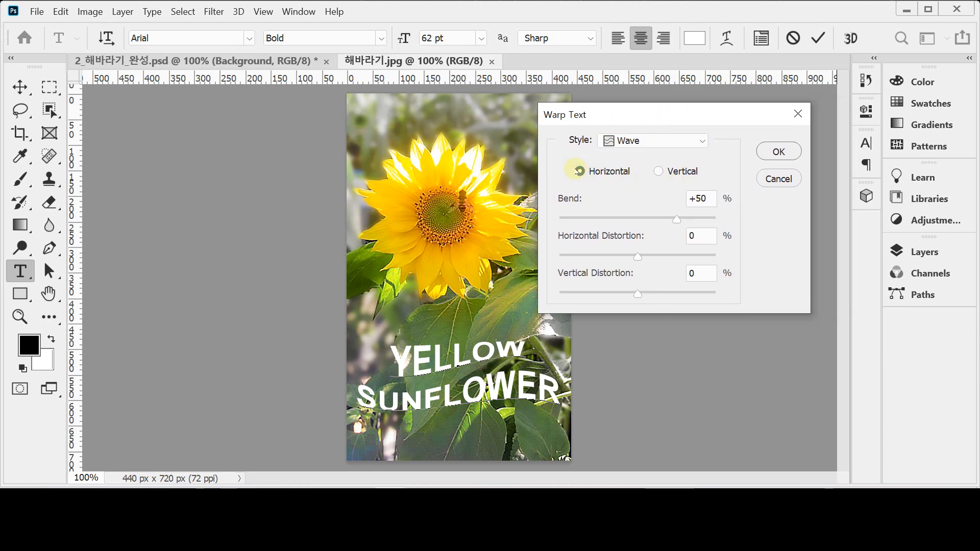
left_click(659, 171)
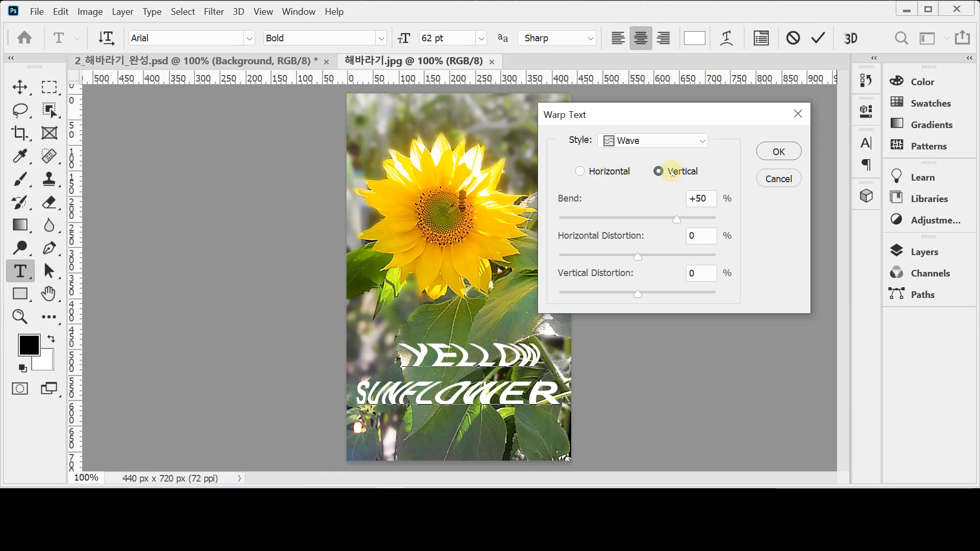
left_click(603, 174)
left_click(658, 170)
left_click(582, 171)
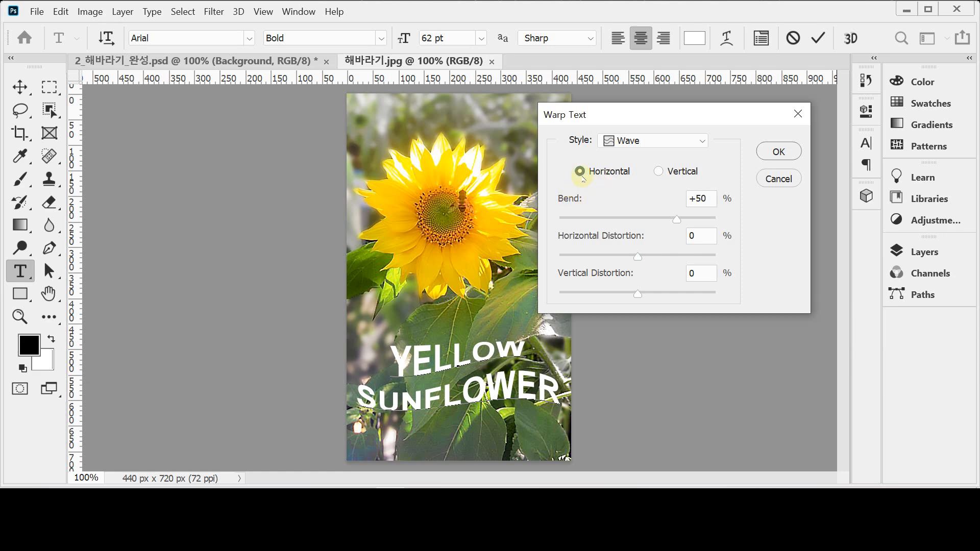
Try bend values from -100 to +90 and small distortions to preview the wave
left_click(692, 219)
left_click_drag(692, 220, 711, 219)
left_click(626, 220)
left_click_drag(624, 220, 647, 220)
left_click(582, 220)
left_click(667, 220)
mouse_move(639, 257)
left_mouse_down()
mouse_move(669, 258)
mouse_move(644, 258)
left_mouse_up()
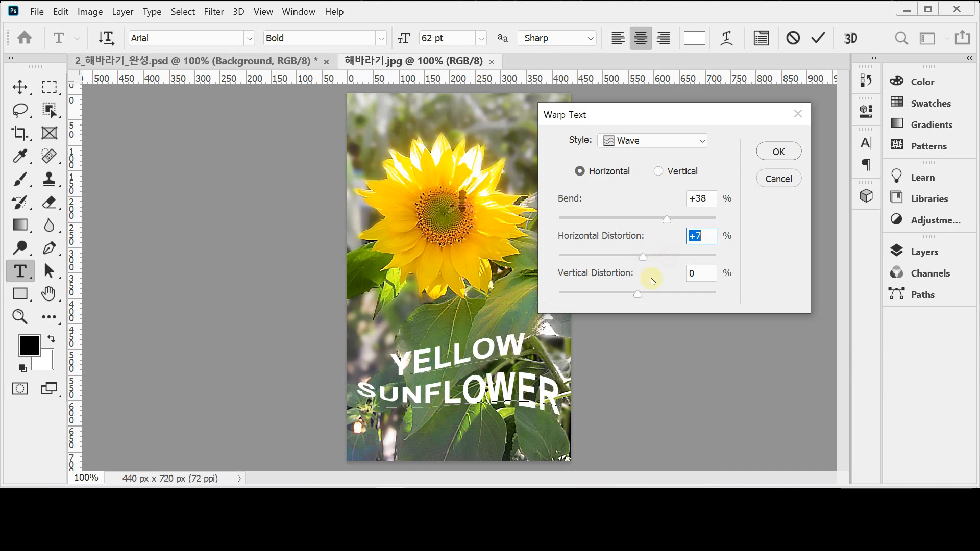
mouse_move(623, 292)
left_mouse_down()
mouse_move(590, 292)
mouse_move(638, 292)
left_mouse_up()
left_click_drag(643, 257, 641, 258)
left_click(639, 293)
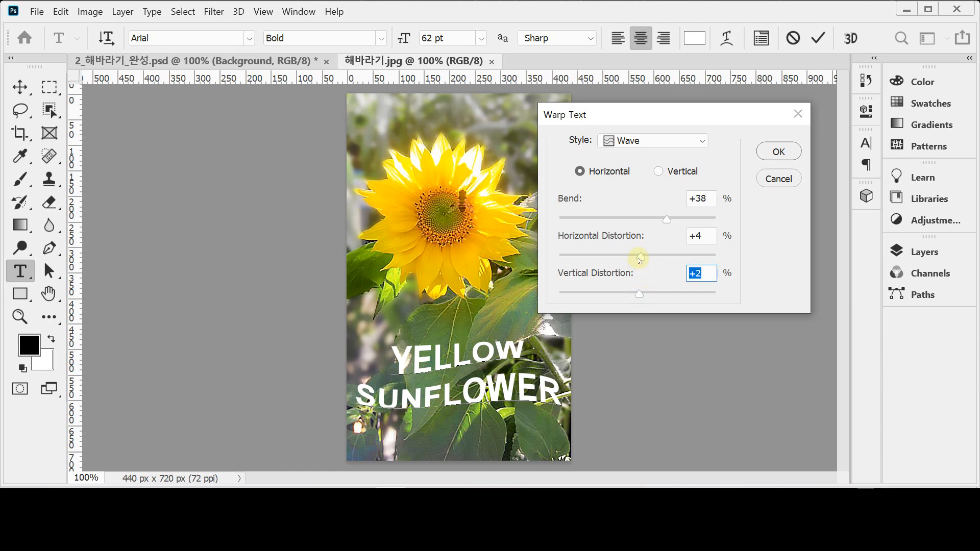
Set bend to +50 and both distortions to 0, then apply the warp
left_click(711, 201)
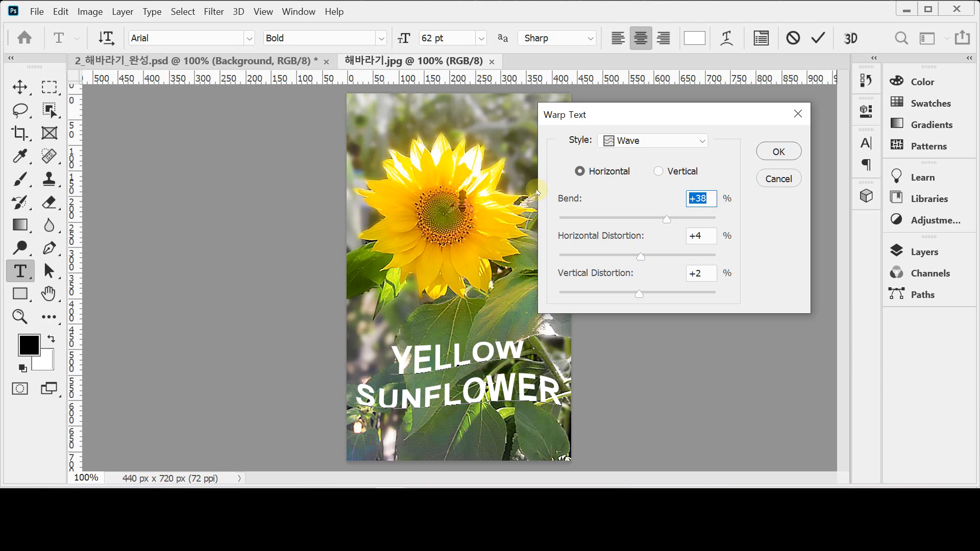
type("50")
key("Tab")
type("0")
key("Tab")
type("0")
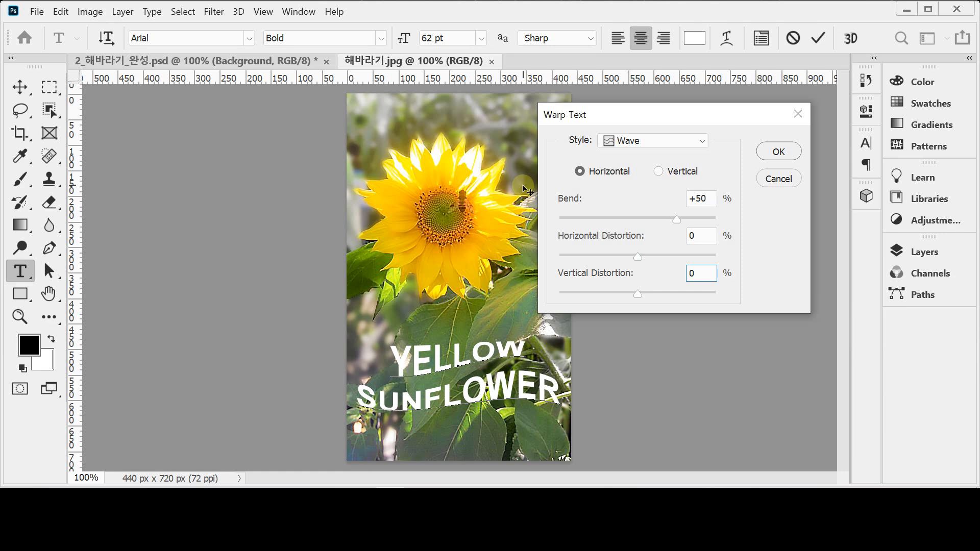
left_click(606, 176)
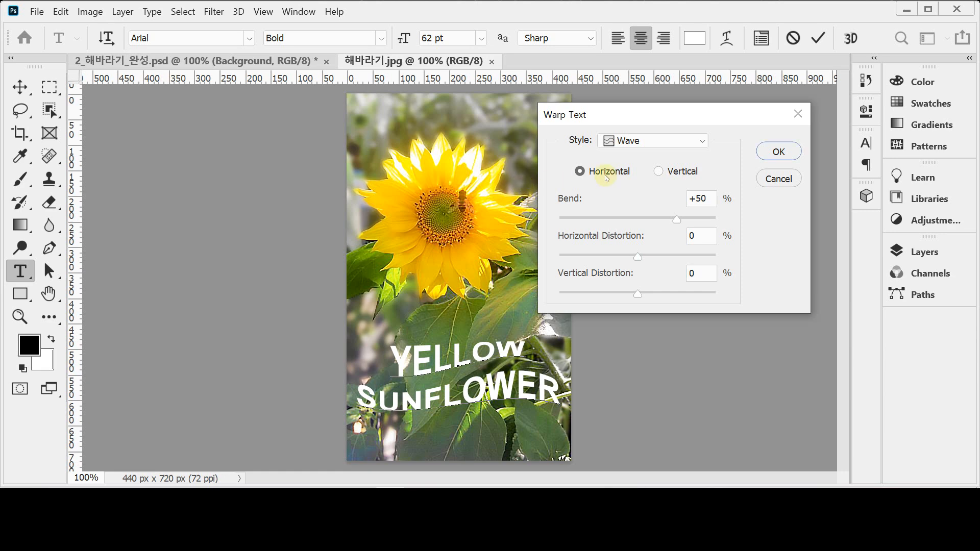
left_click(778, 152)
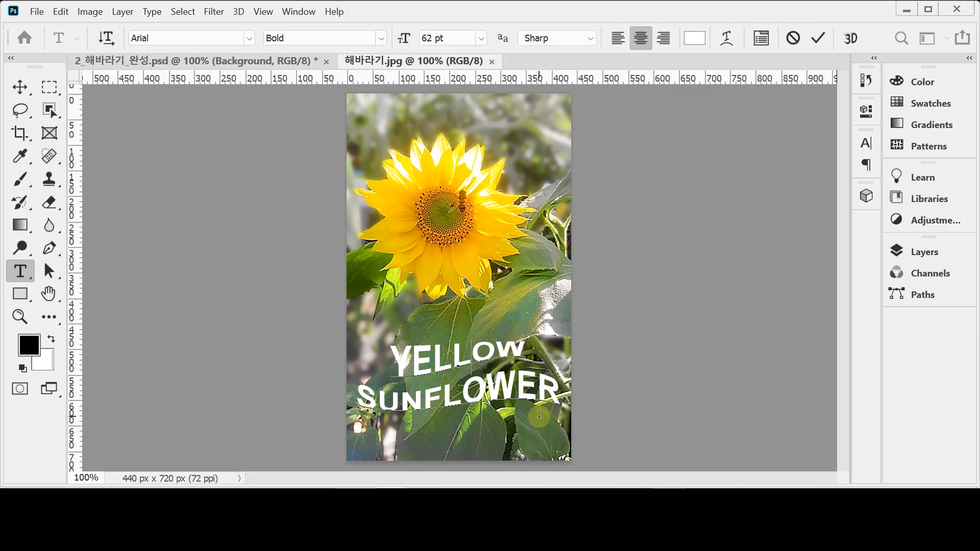
Commit the warped YELLOW SUNFLOWER text and open the fx effects list in the Layers panel
left_click(924, 252)
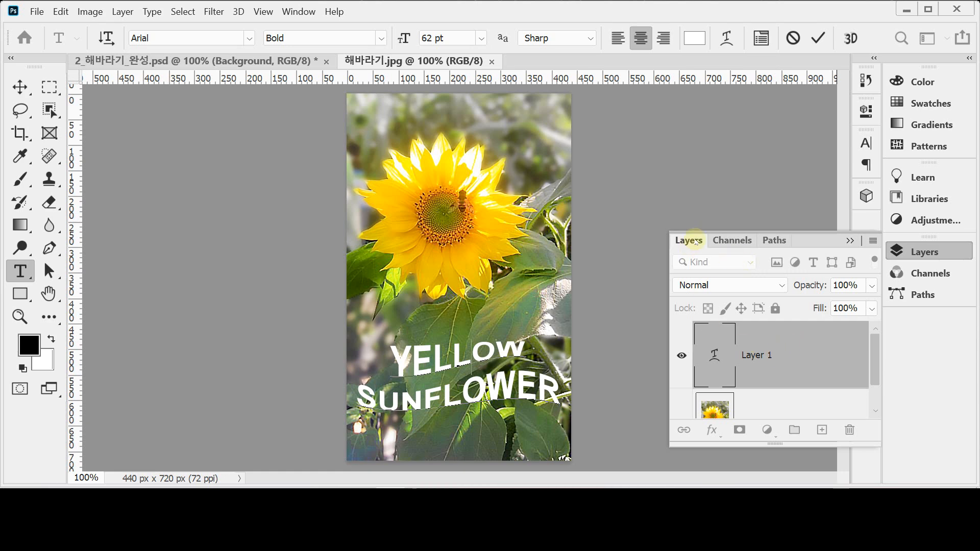
mouse_move(876, 362)
left_mouse_down()
mouse_move(873, 387)
mouse_move(873, 360)
left_mouse_up()
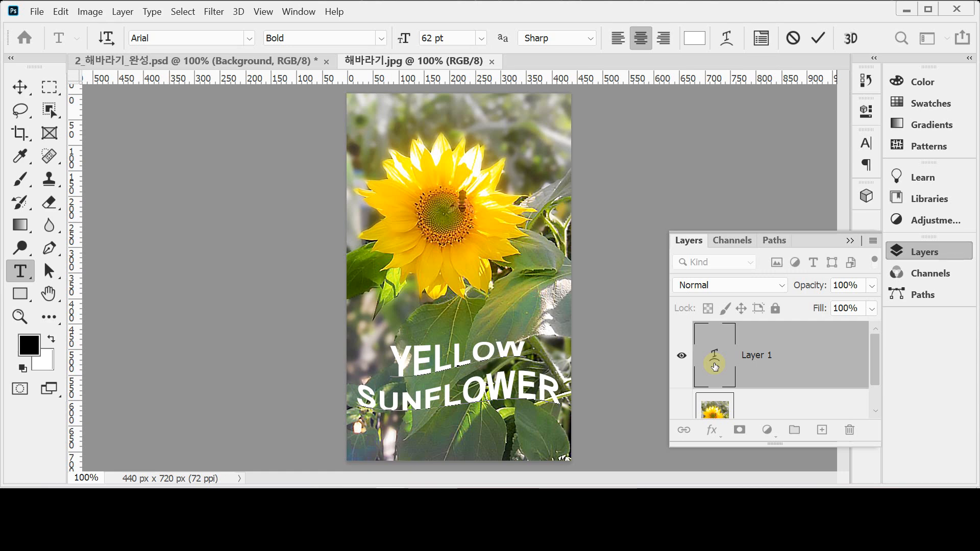
mouse_move(715, 367)
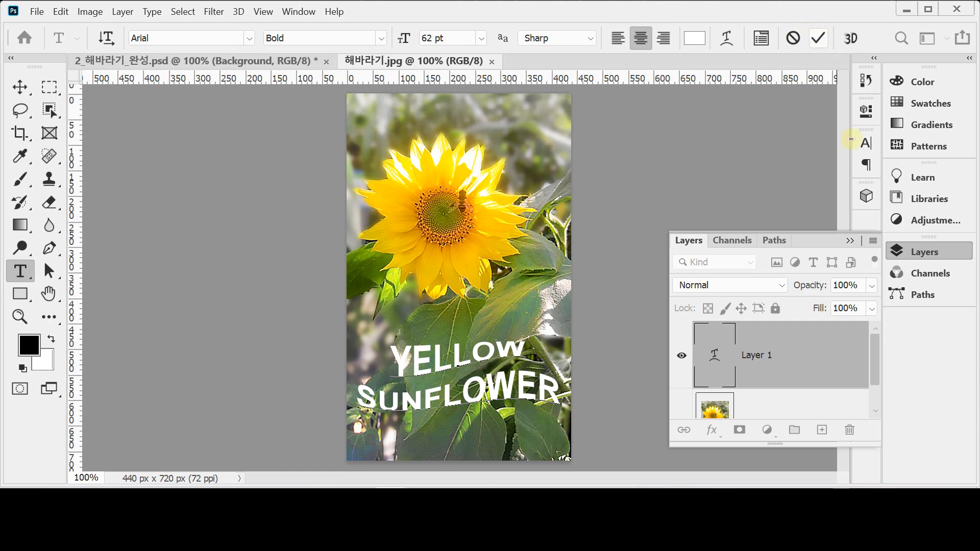
left_click(710, 433)
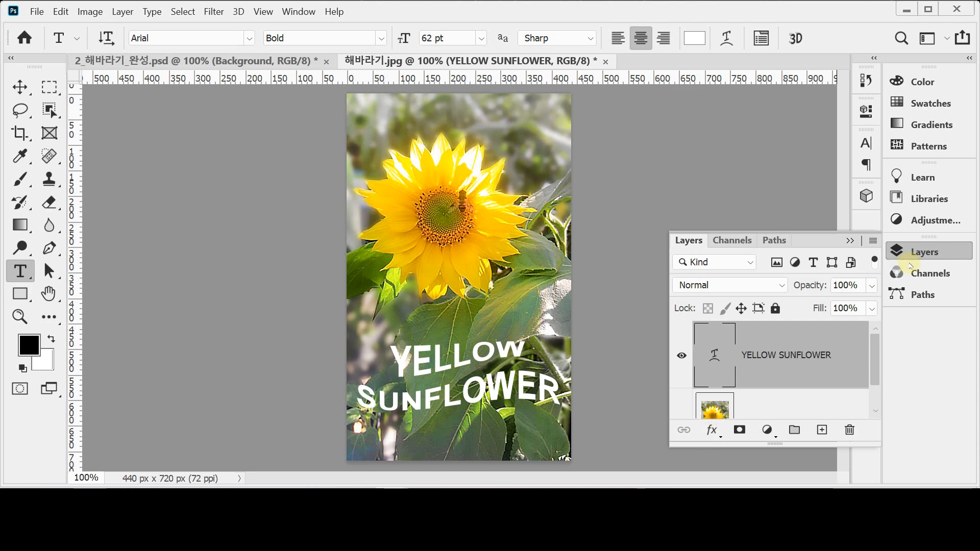
left_click(712, 433)
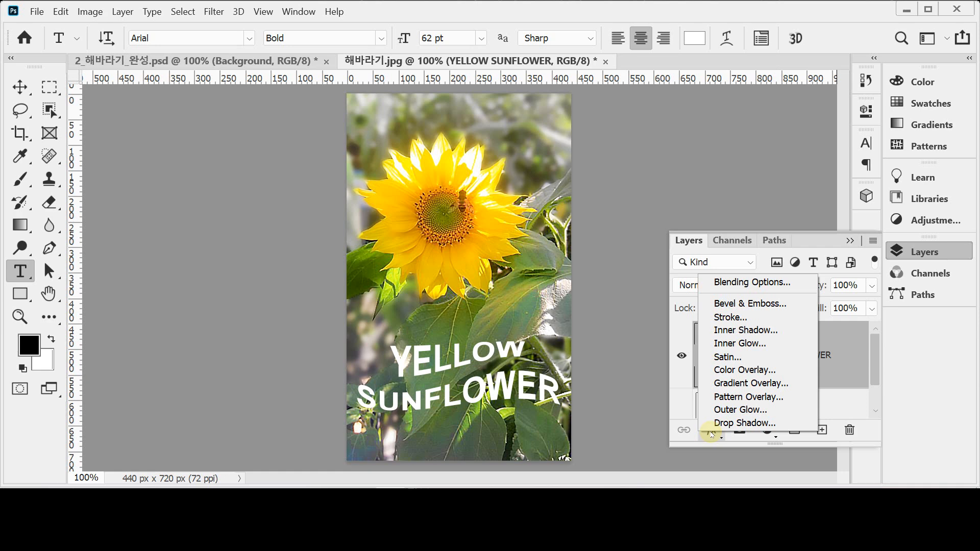
Add a 4 px Stroke effect to the text layer
left_click(807, 317)
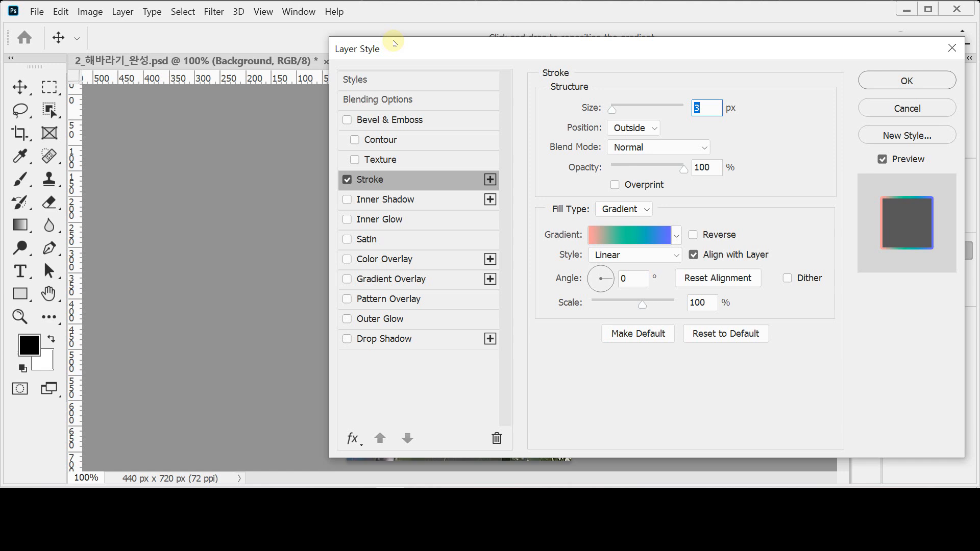
mouse_move(394, 48)
left_mouse_down()
mouse_move(577, 64)
mouse_move(581, 55)
mouse_move(544, 50)
left_mouse_up()
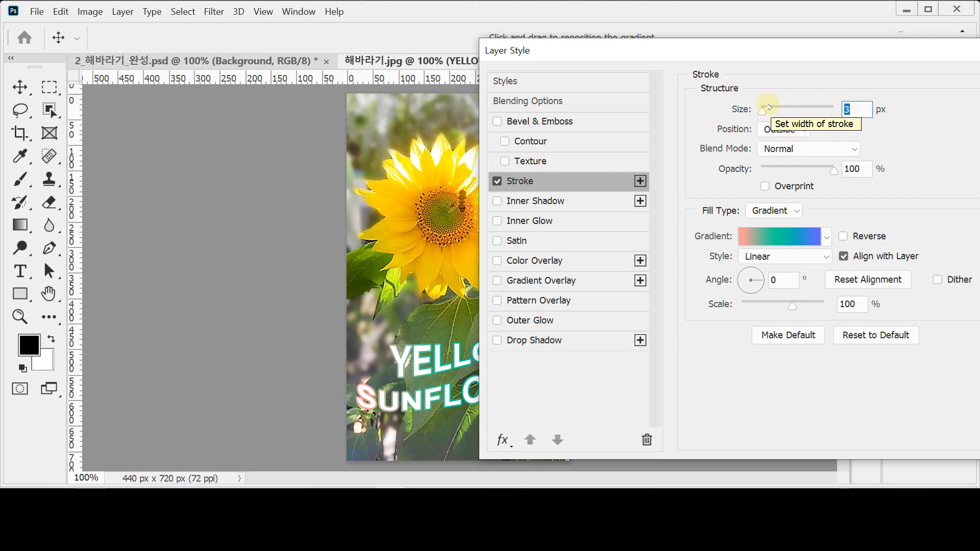
type("4")
key("Tab")
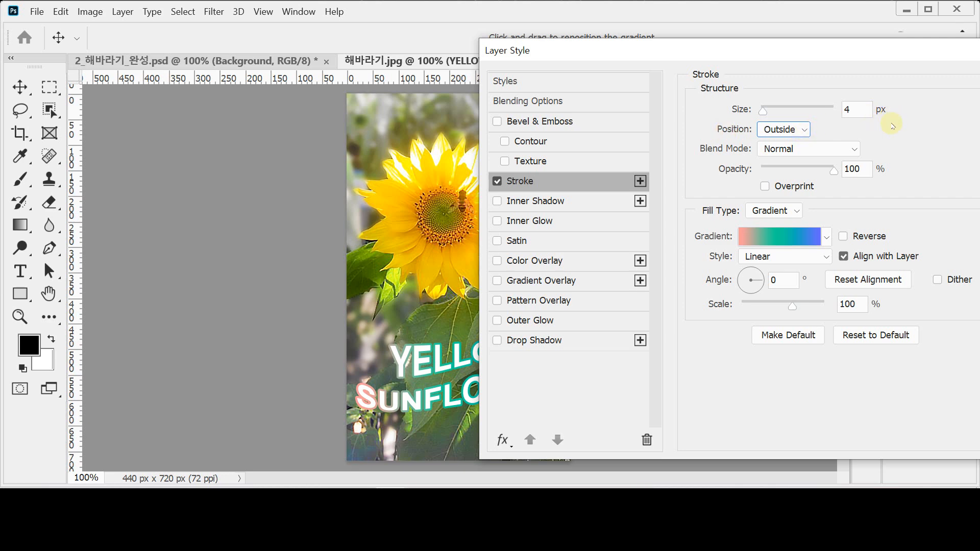
Try a black solid-colour stroke fill, then set the fill type back to Gradient
left_click(794, 211)
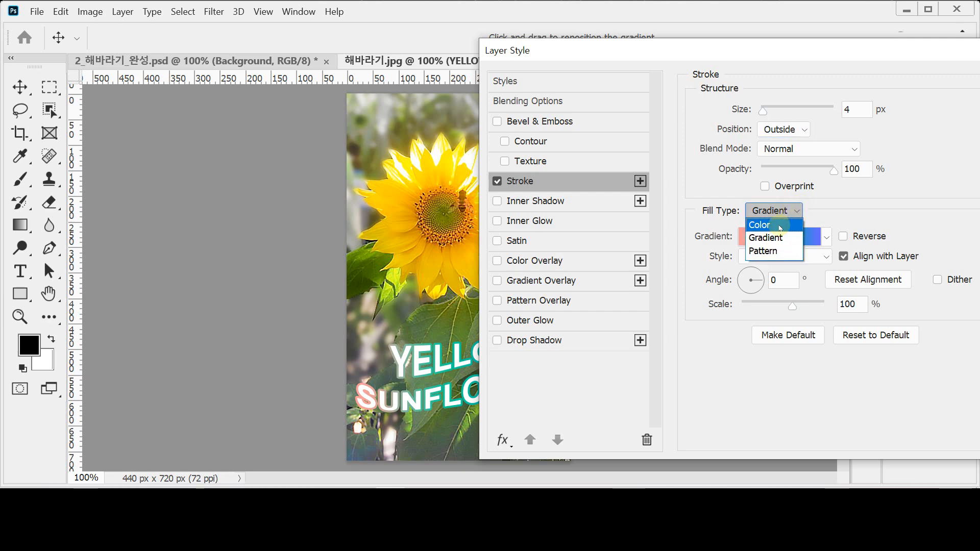
left_click(779, 225)
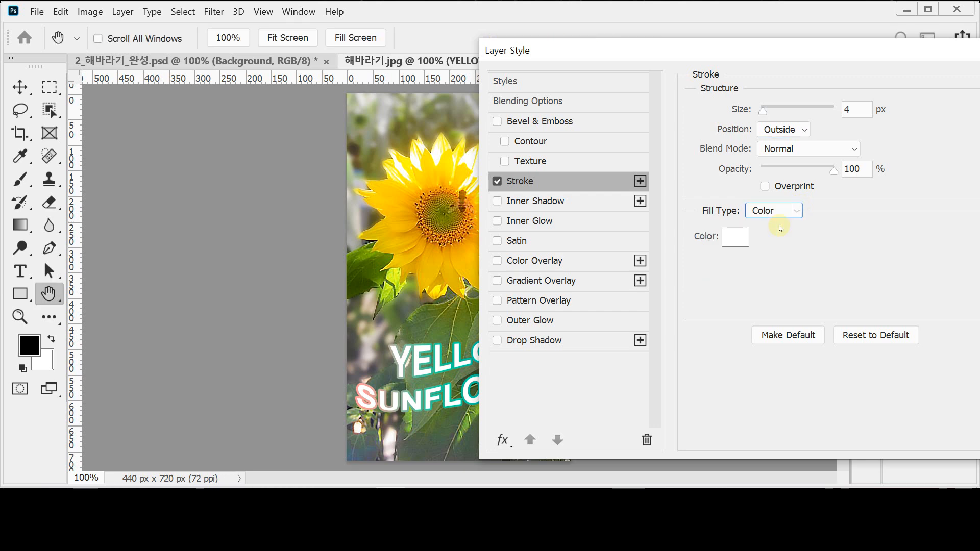
left_click(779, 214)
left_click(780, 212)
left_click(746, 242)
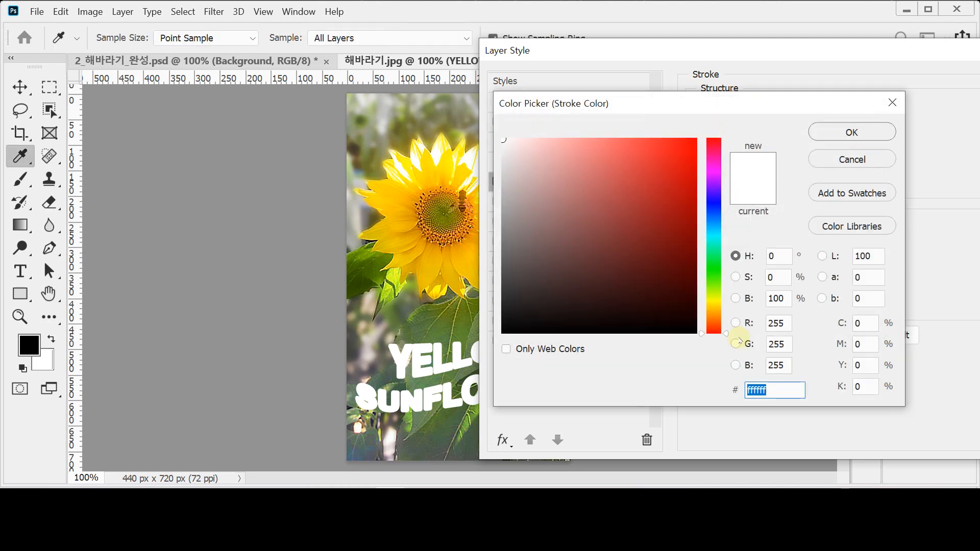
left_click_drag(781, 392, 697, 389)
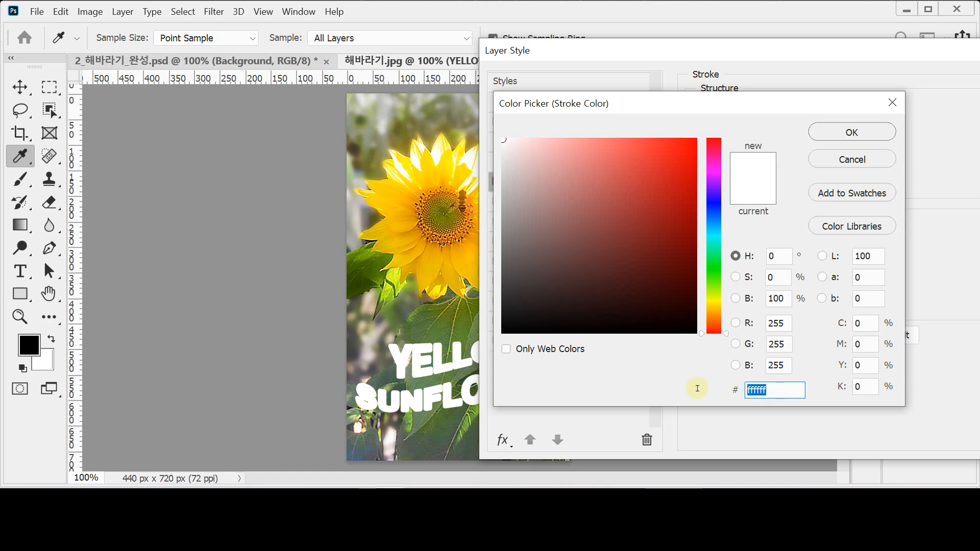
left_click(686, 327)
left_click(851, 132)
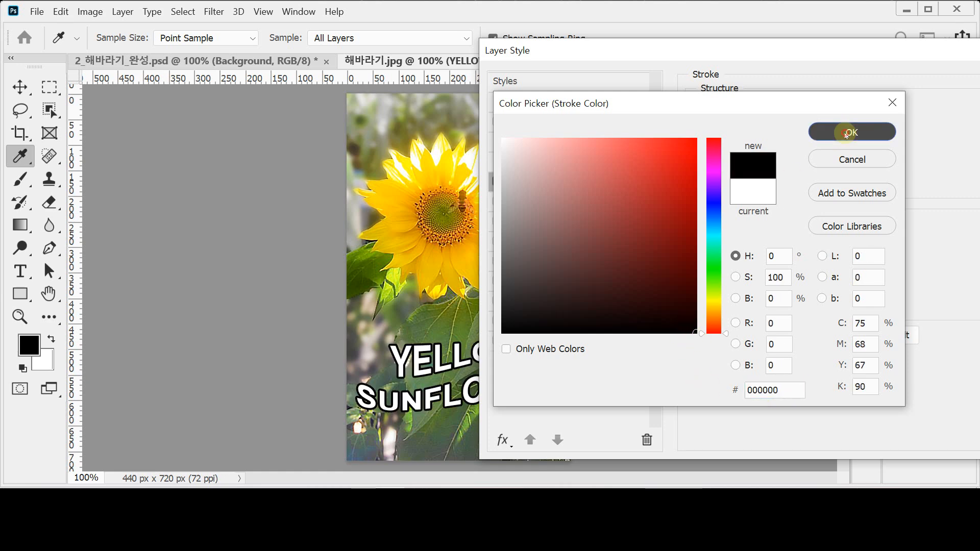
left_click(769, 210)
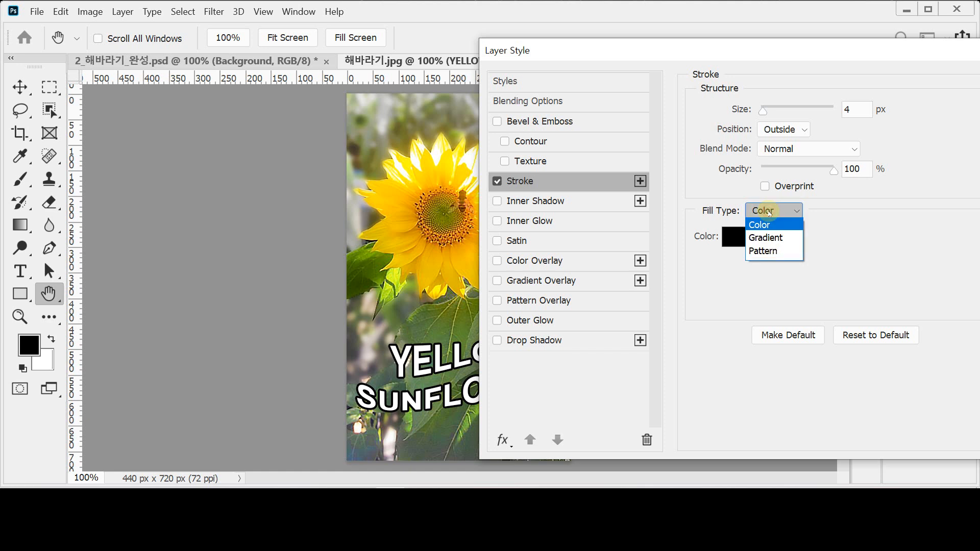
left_click(781, 238)
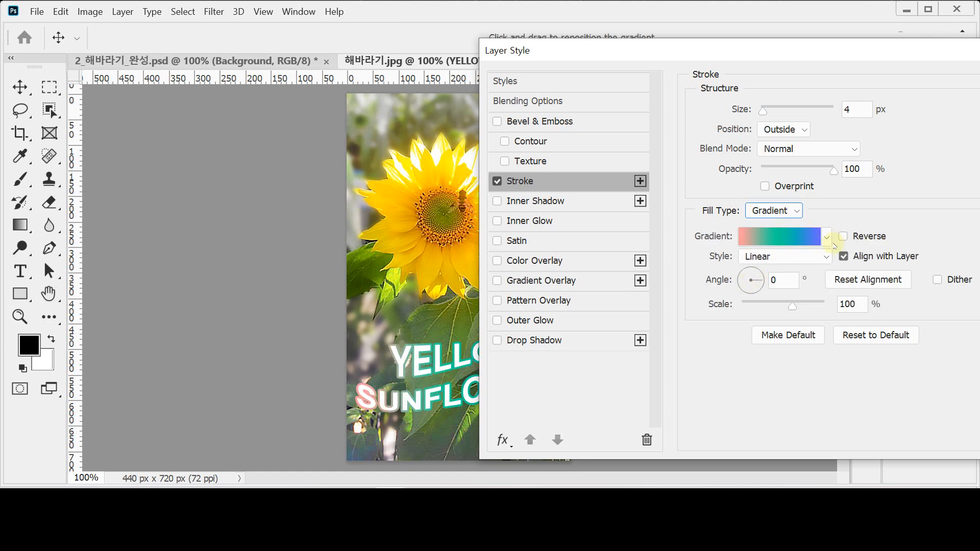
Remove the gradient's middle stop and set the left stop to yellow ffcc33
left_click(780, 240)
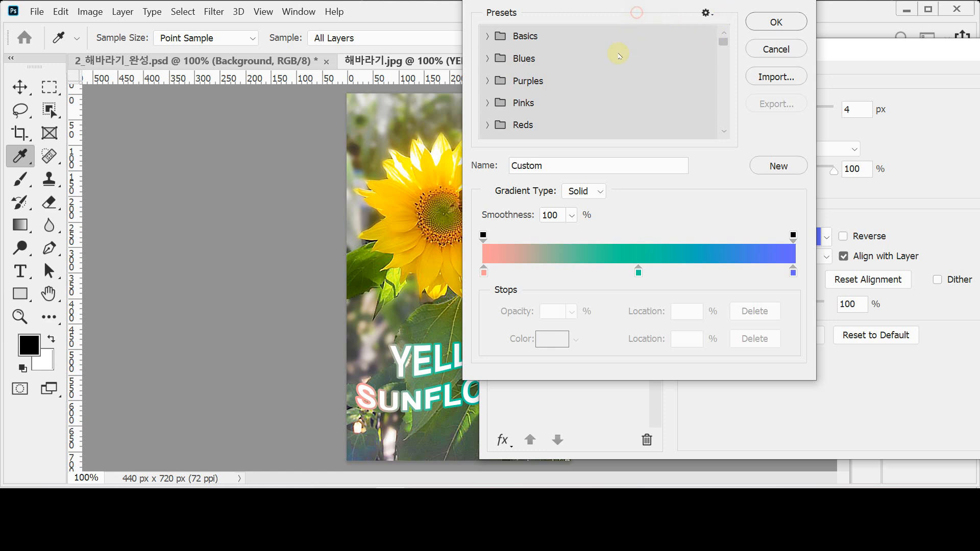
left_click(484, 273)
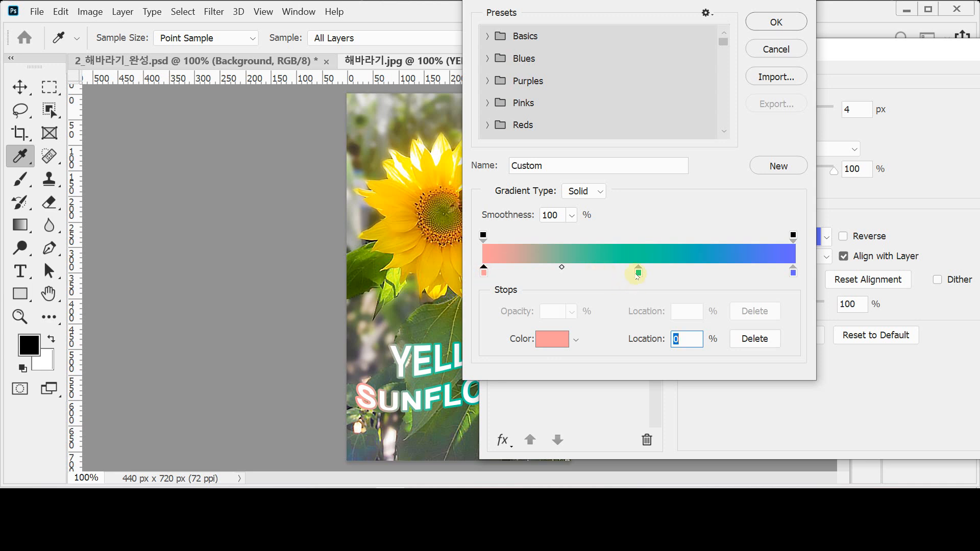
left_click_drag(639, 274, 642, 347)
left_click(484, 273)
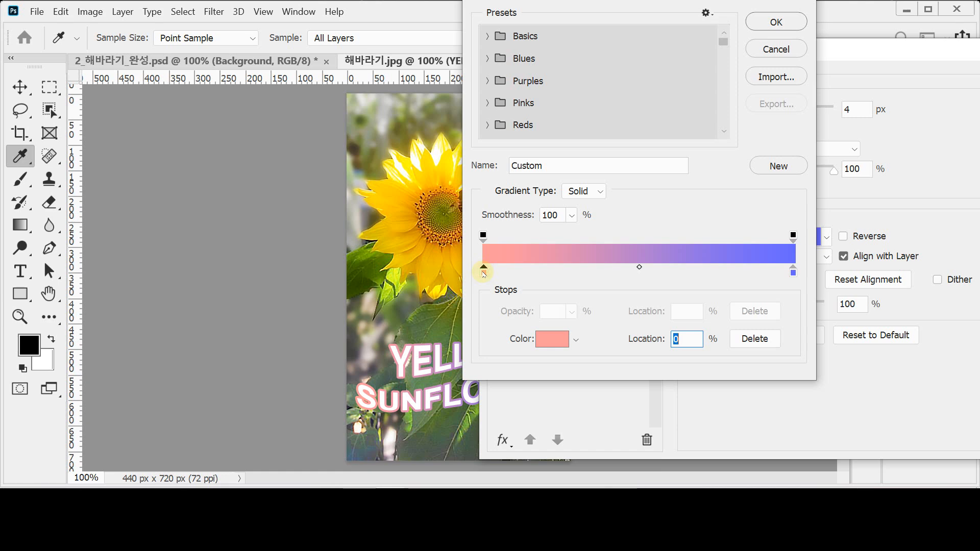
double_click(484, 273)
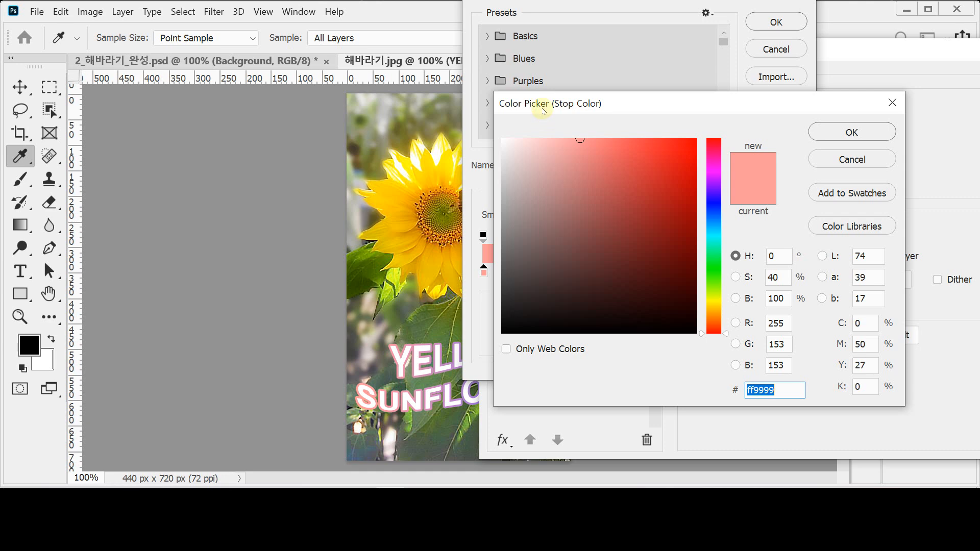
left_click_drag(559, 108, 559, 108)
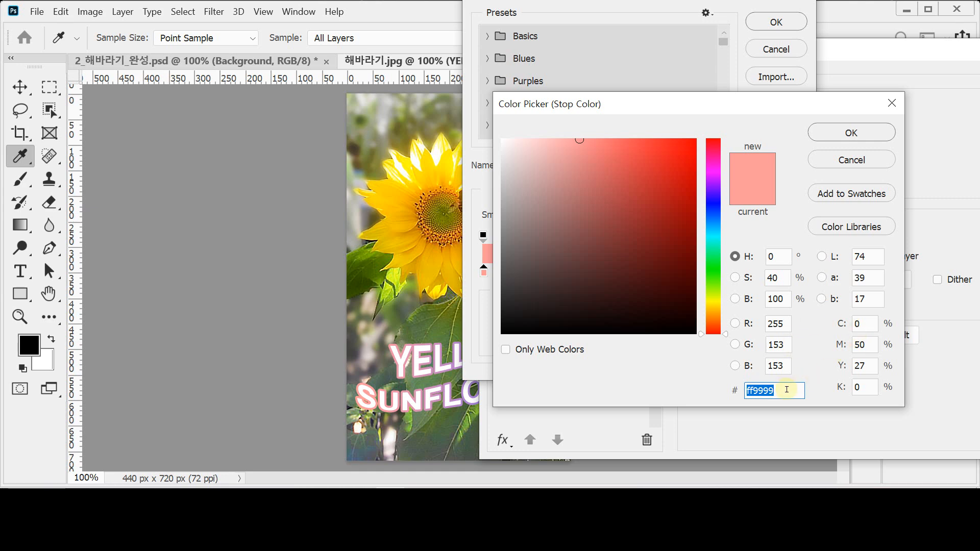
type("ff")
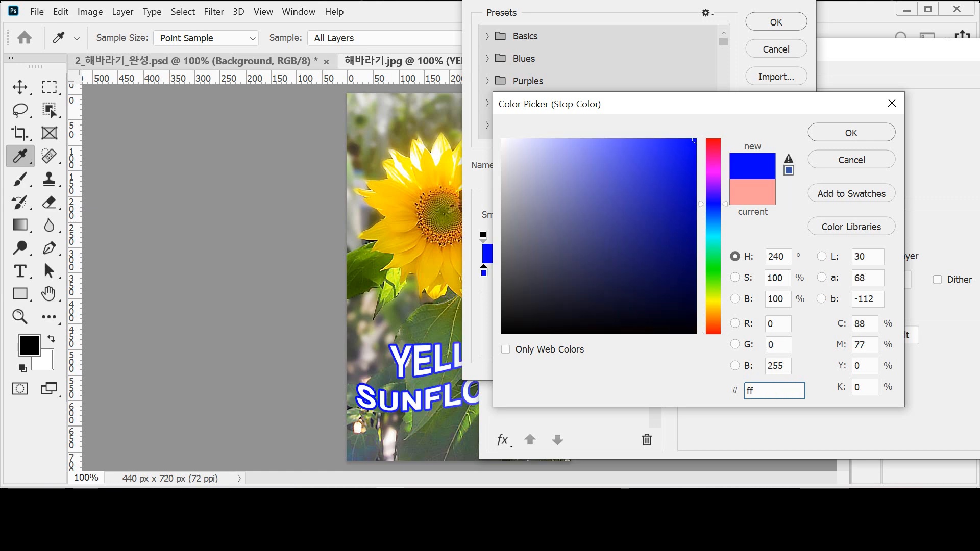
type("cc33")
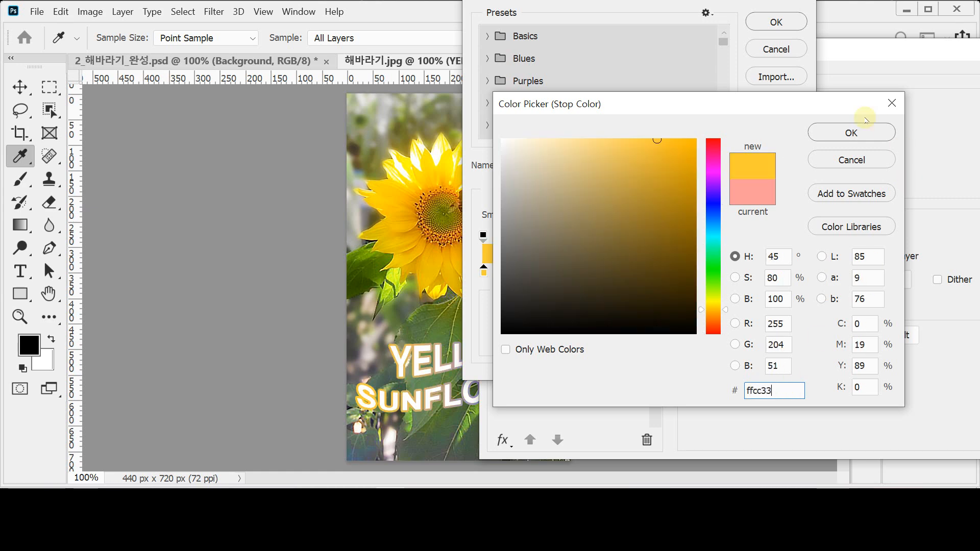
left_click(841, 135)
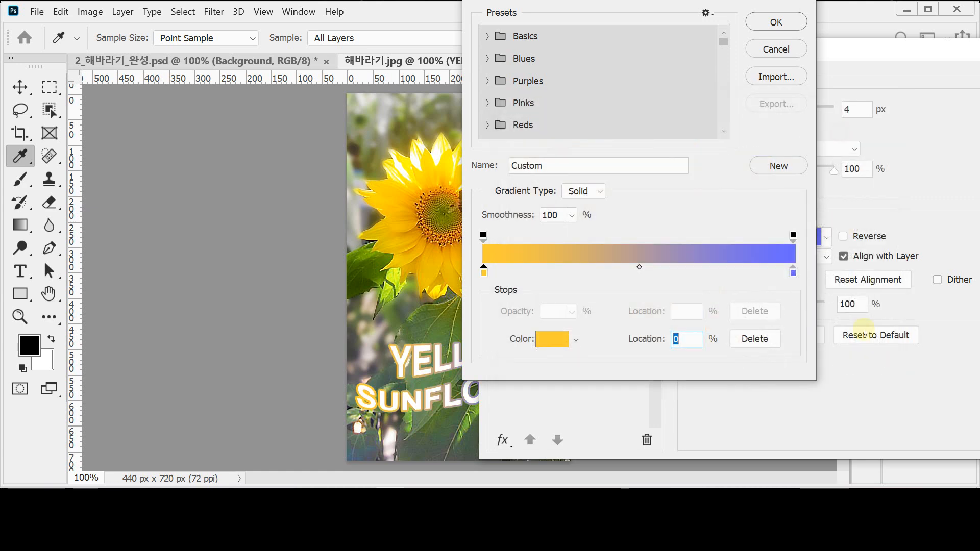
Set the right stop to red ff0033 (f03) and accept the gradient
left_click(793, 274)
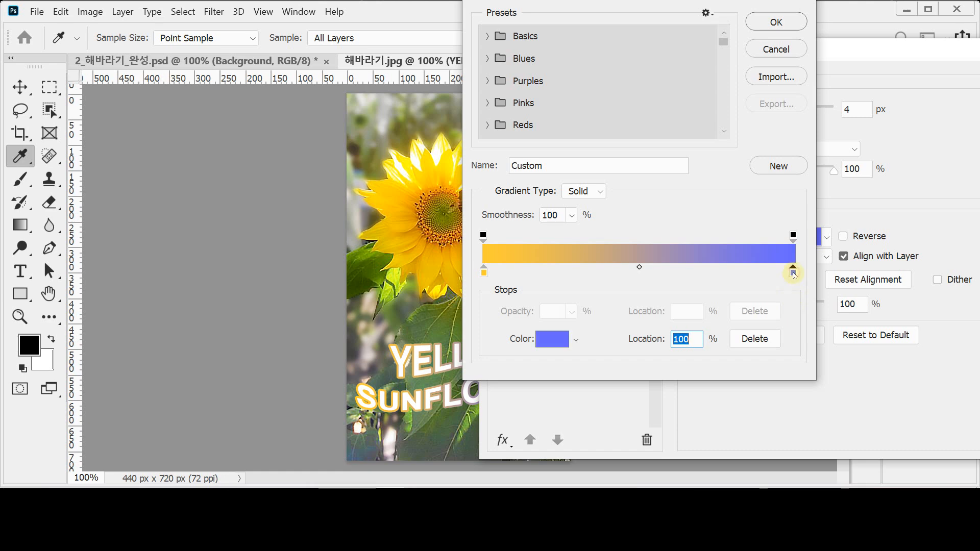
double_click(793, 274)
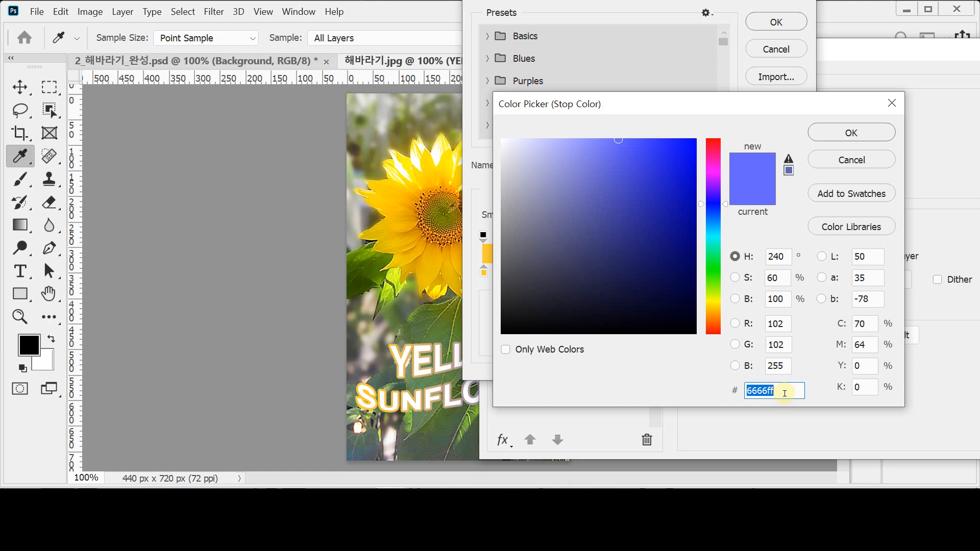
type("f0")
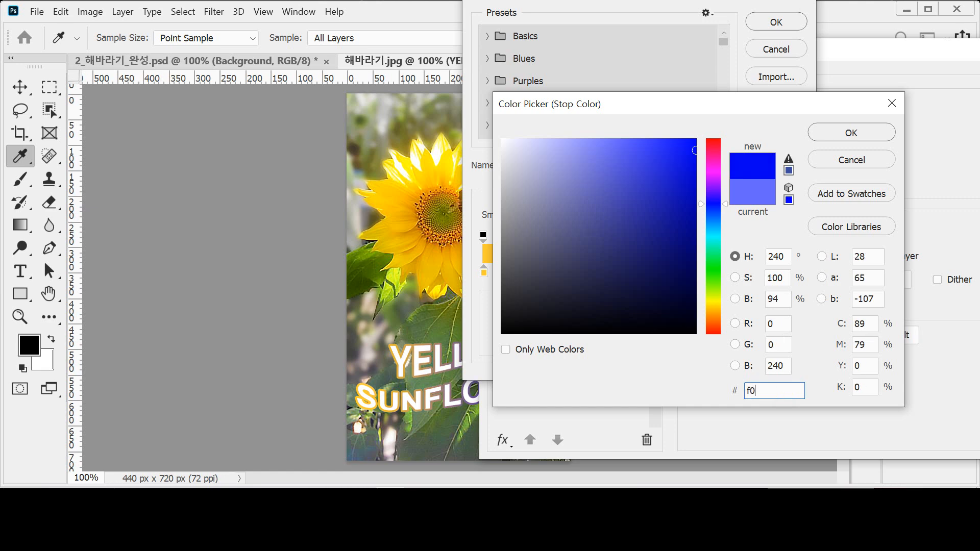
type("3")
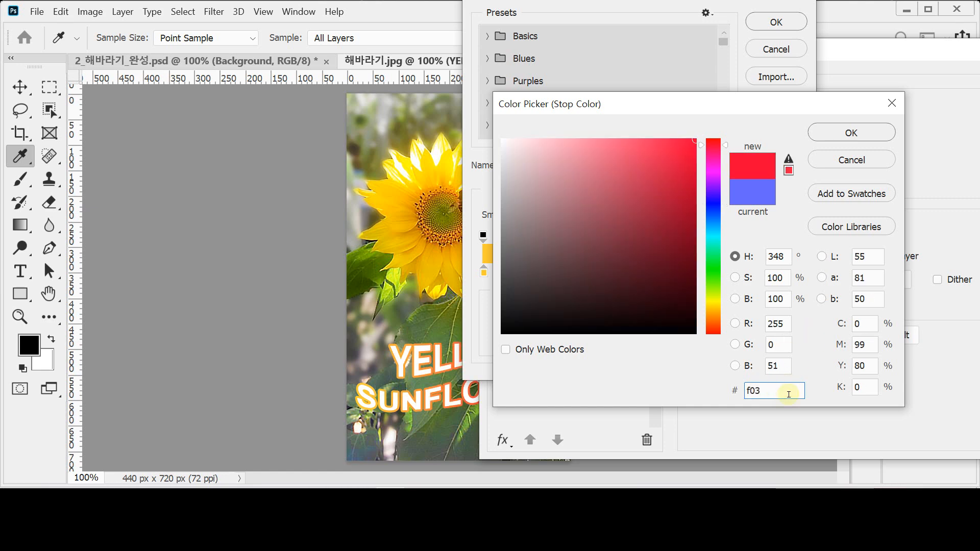
left_click(835, 132)
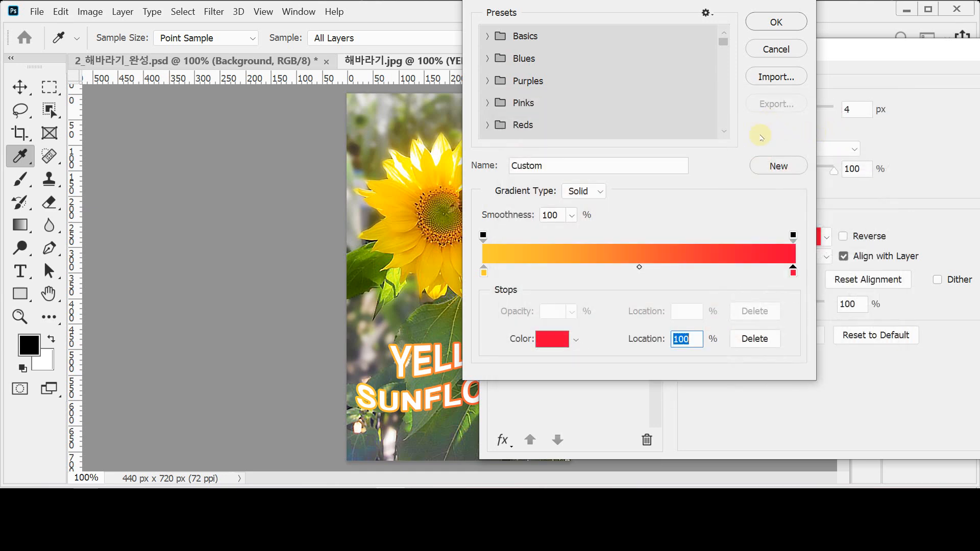
left_click(777, 22)
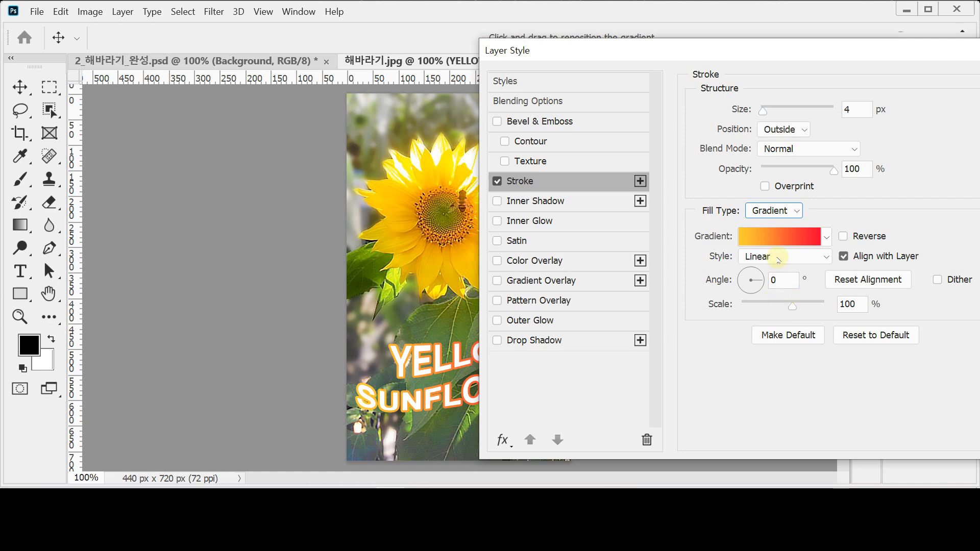
Enter 90° as the stroke gradient angle and move the Layer Style window aside
double_click(783, 280)
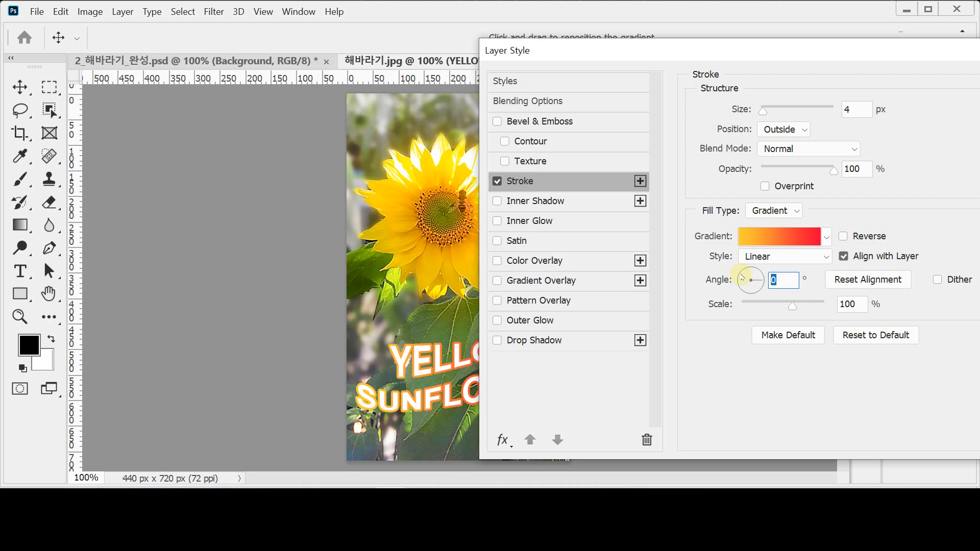
type("90")
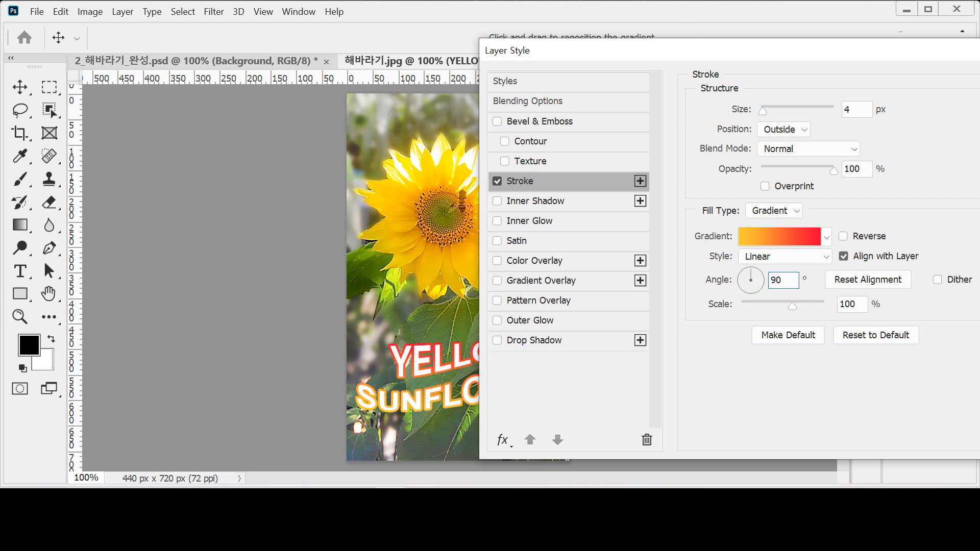
left_click_drag(572, 51, 641, 53)
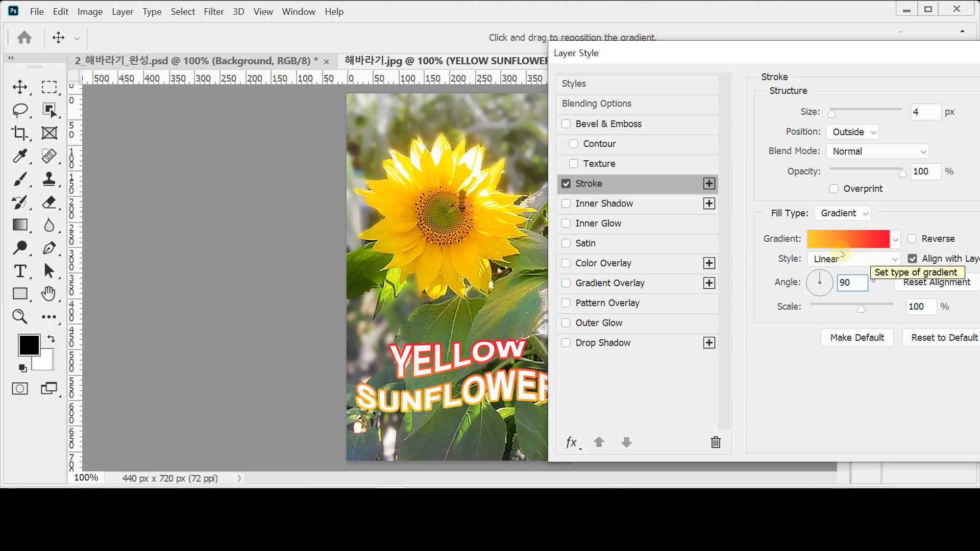
left_click_drag(679, 52, 638, 42)
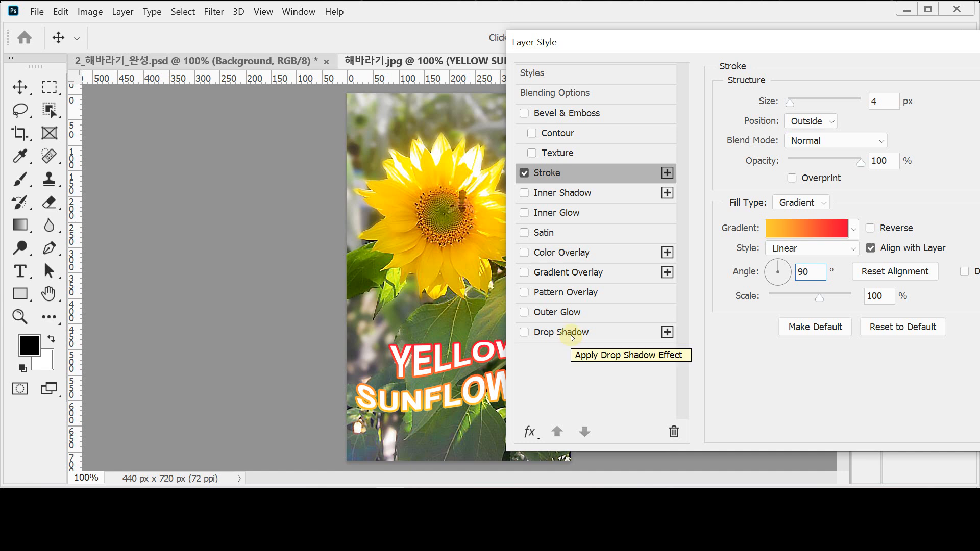
Enable Drop Shadow and set its opacity to 75% and angle to 120°
left_click(524, 332)
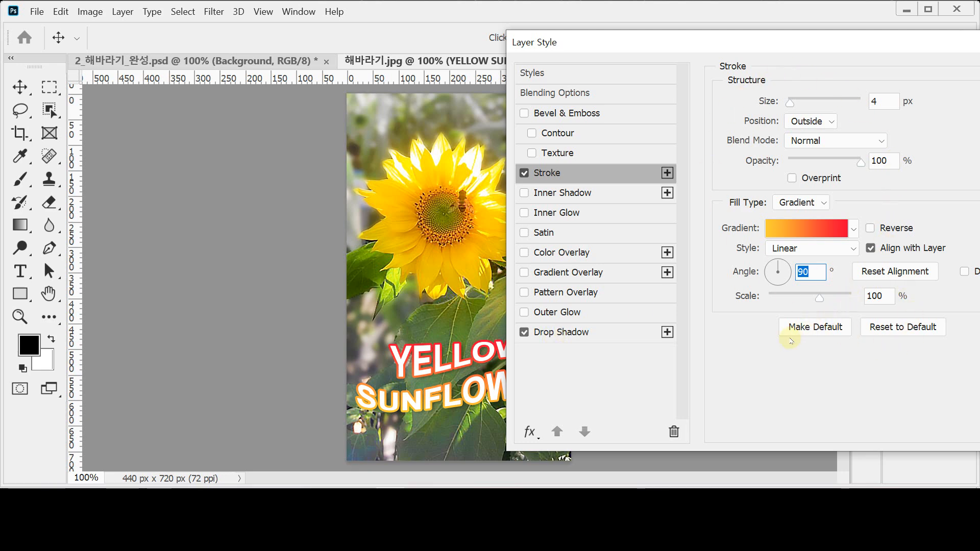
left_click(524, 332)
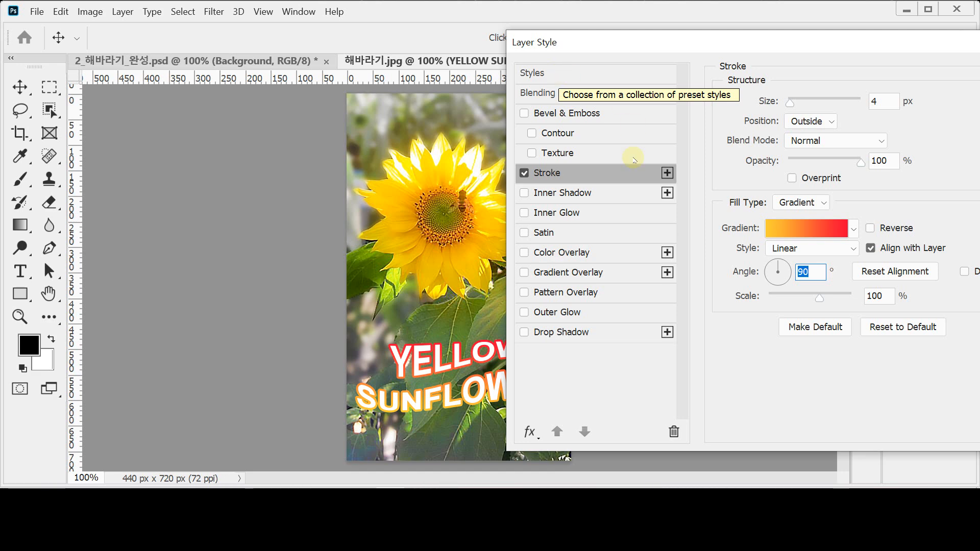
left_click(587, 336)
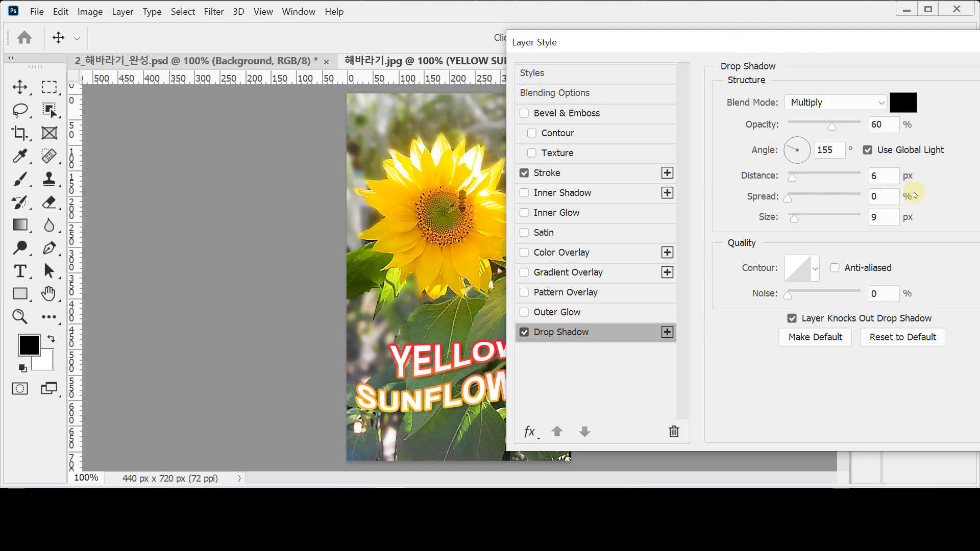
double_click(888, 129)
type("75")
key("Tab")
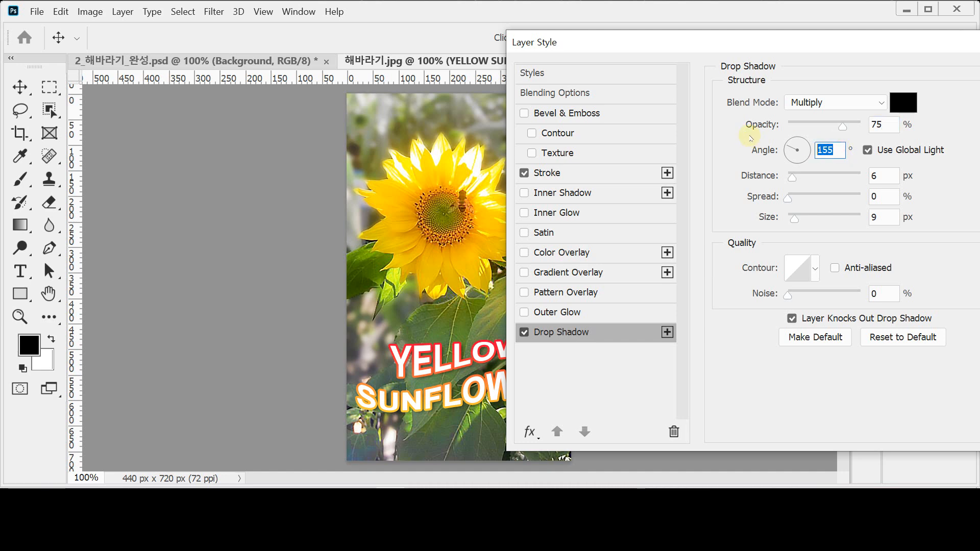
type("120")
Set the shadow distance to 15 px and size to 10 px, then apply the style
key("Tab")
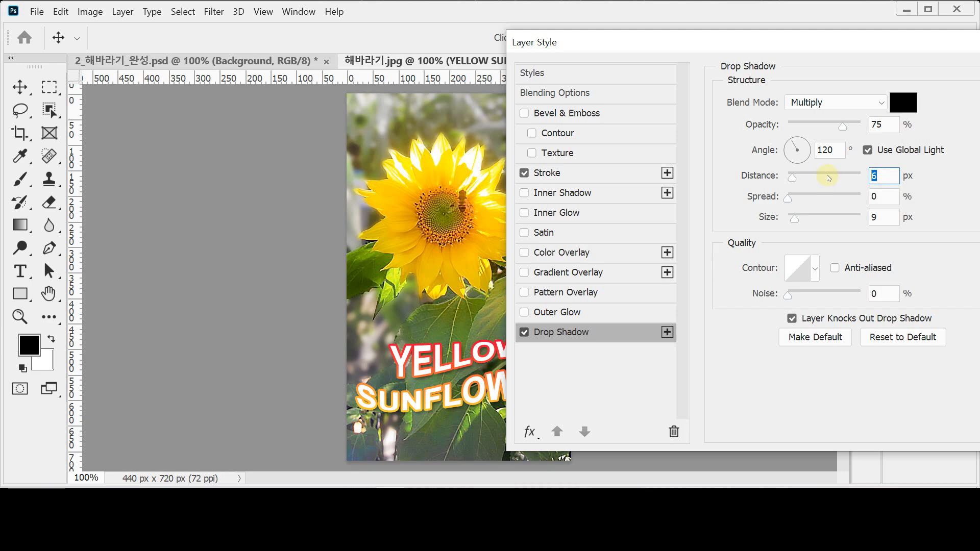
type("15")
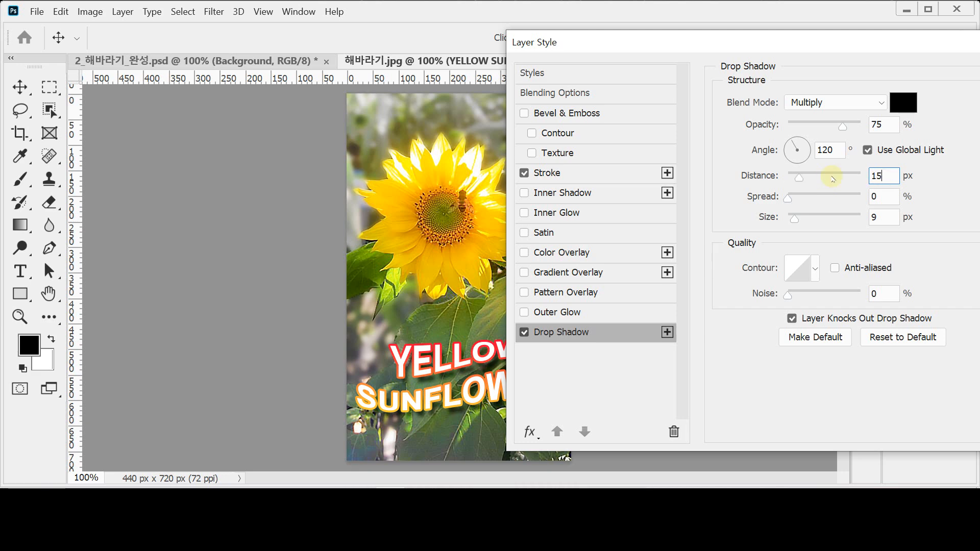
left_click(886, 219)
type("10")
key("Tab")
left_click_drag(699, 46, 636, 44)
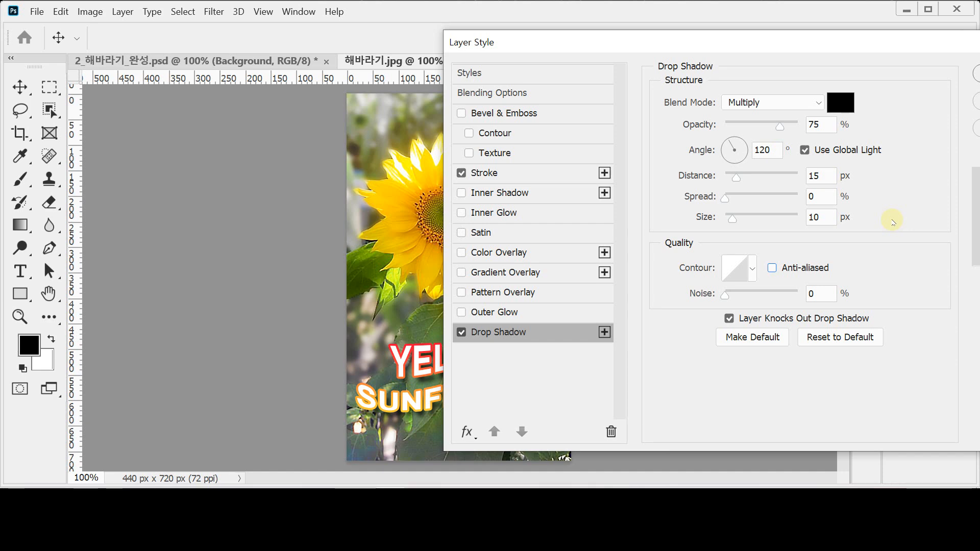
key("Return")
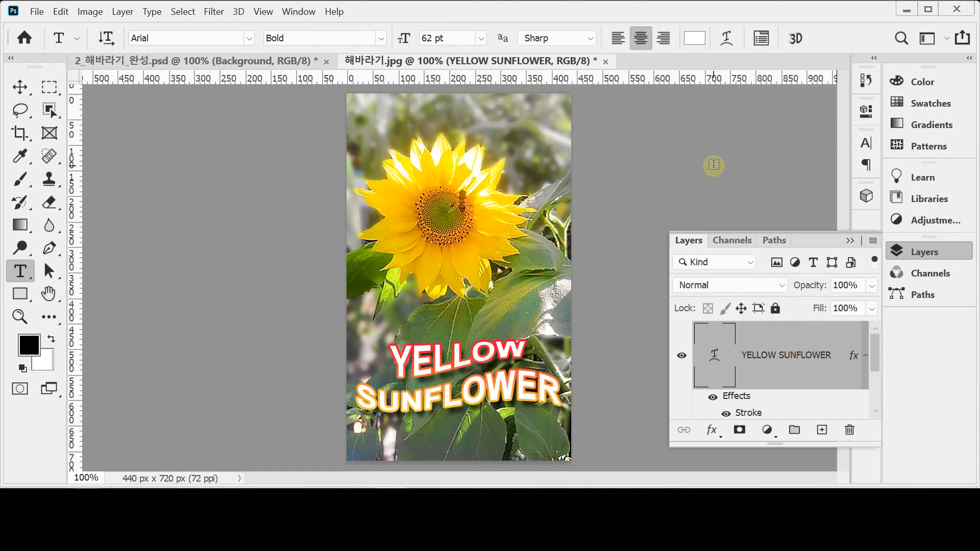
Reopen the drop shadow settings, confirm them with OK, and close the floating Layers list
left_click_drag(878, 358, 877, 372)
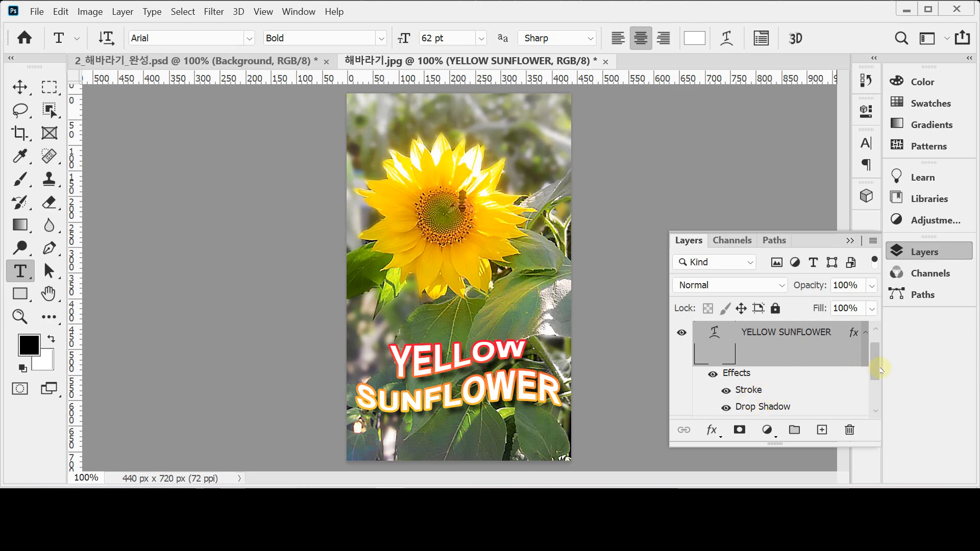
left_click_drag(877, 371, 878, 379)
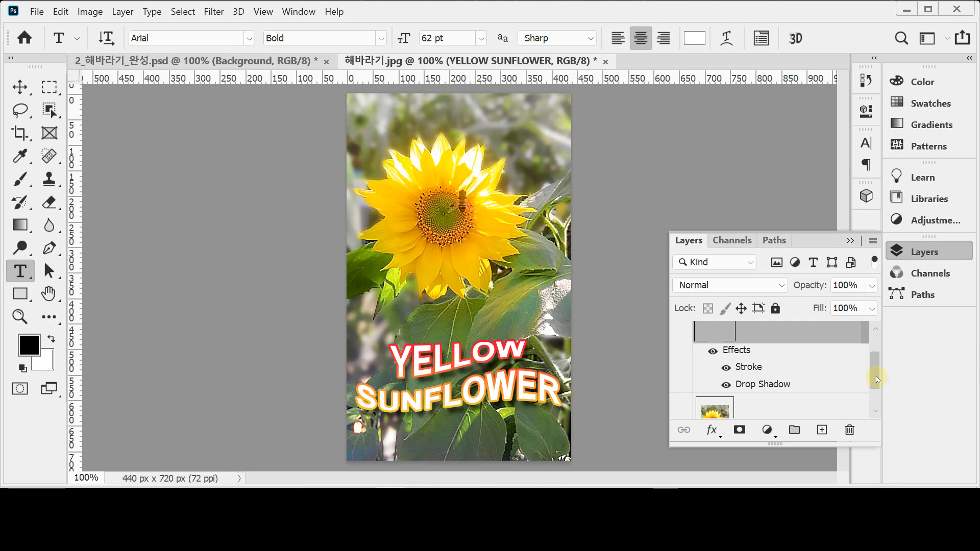
double_click(751, 385)
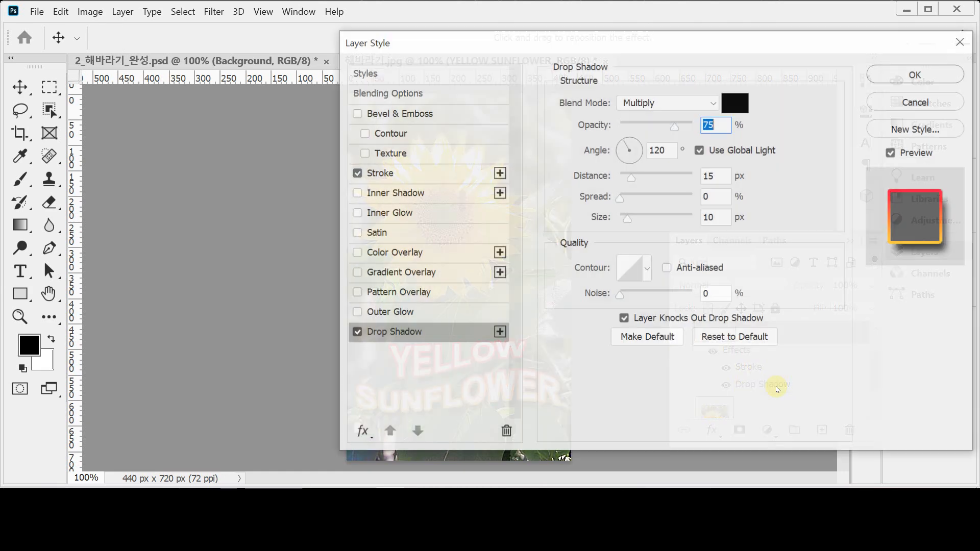
left_click_drag(448, 40, 671, 38)
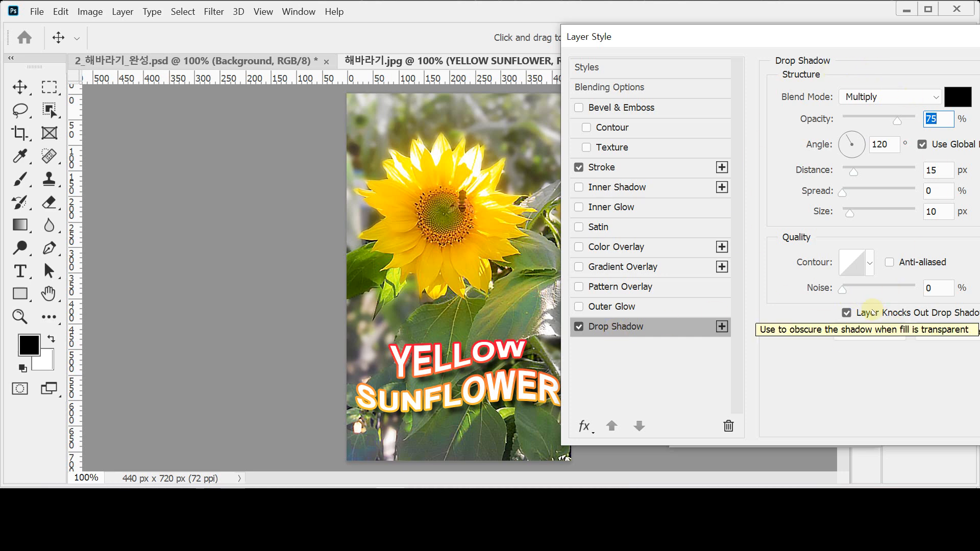
left_click_drag(735, 33, 537, 44)
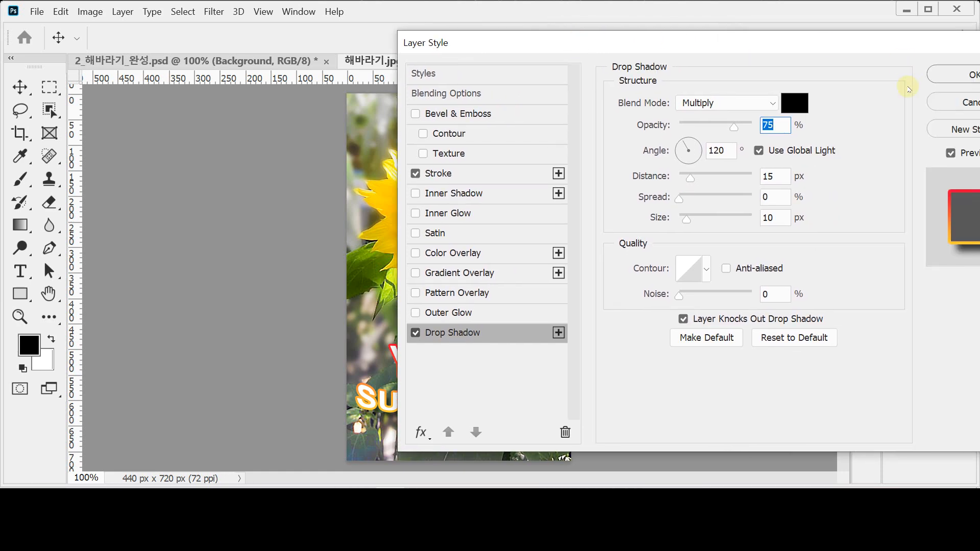
left_click(957, 75)
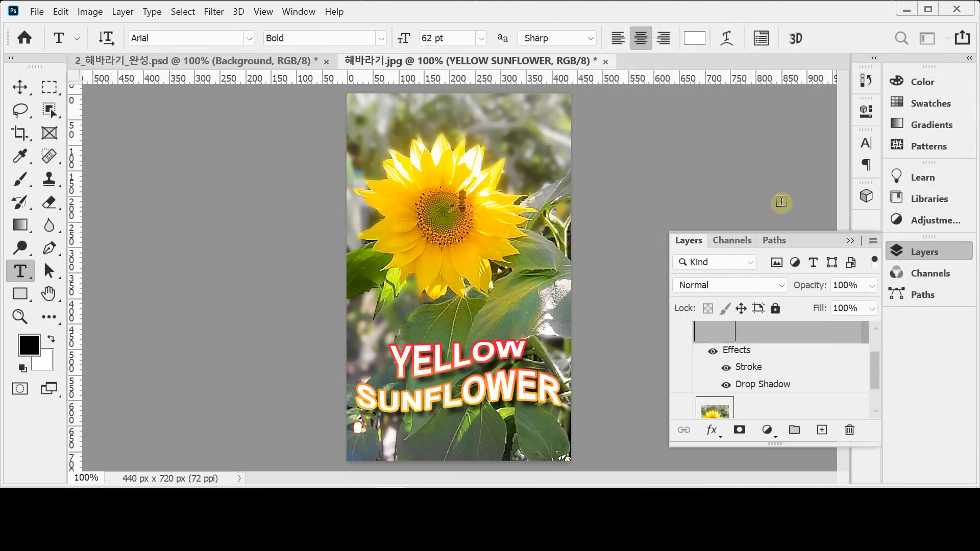
left_click(909, 251)
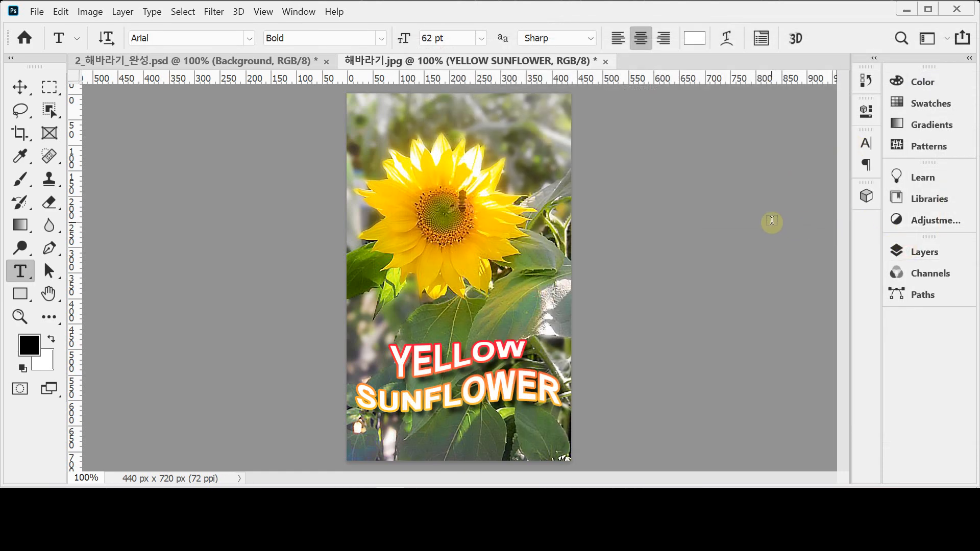
Show the grid and nudge the title 7 px down and 3 px left with Free Transform
key("ctrl+apostrophe")
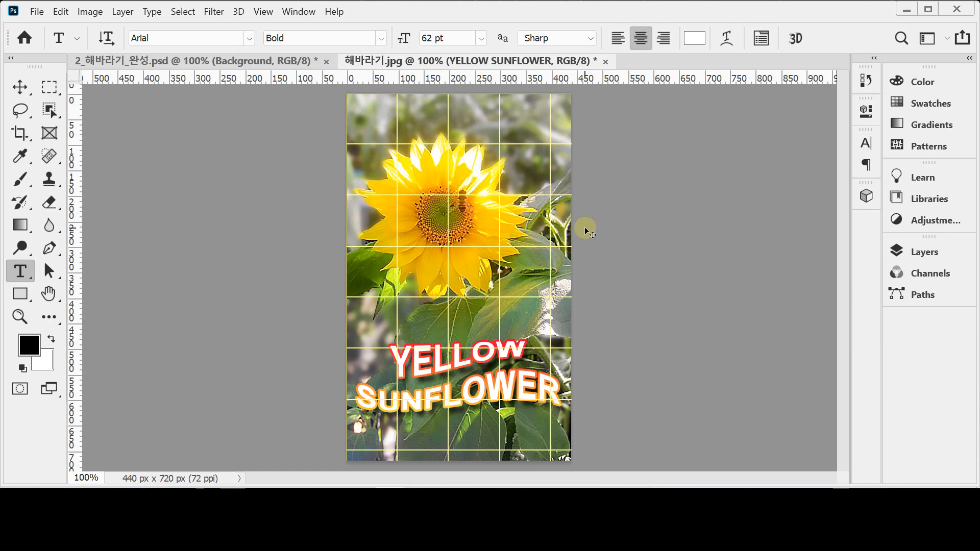
key("ctrl+t")
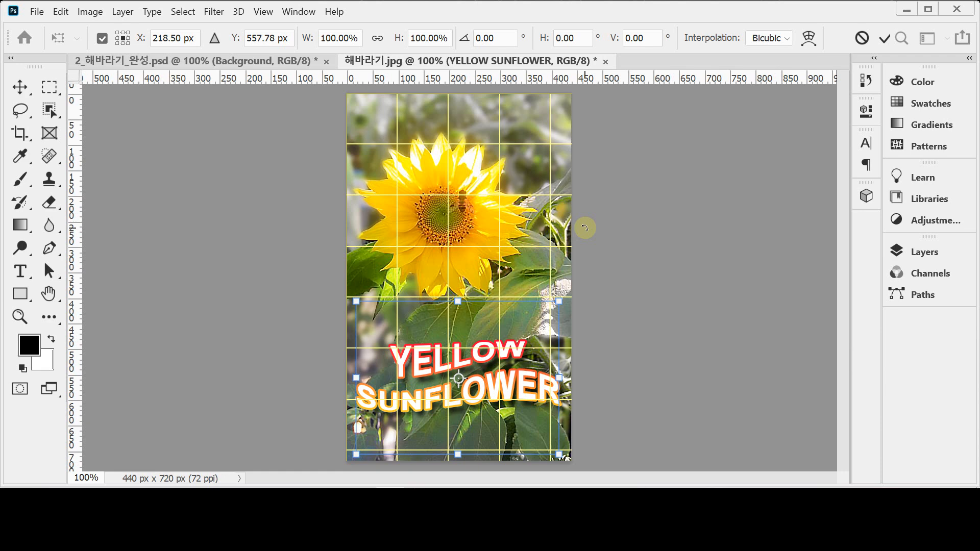
left_click(60, 13)
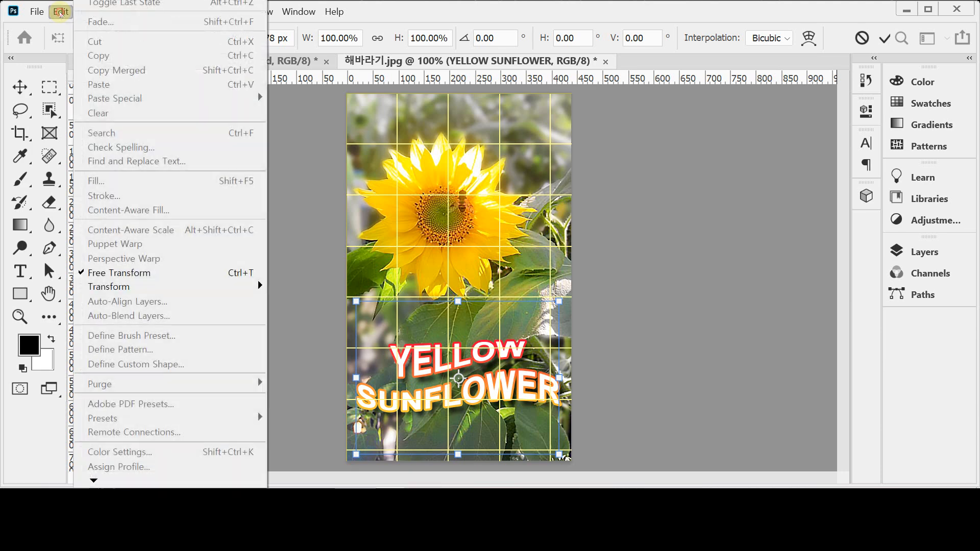
left_click(156, 271)
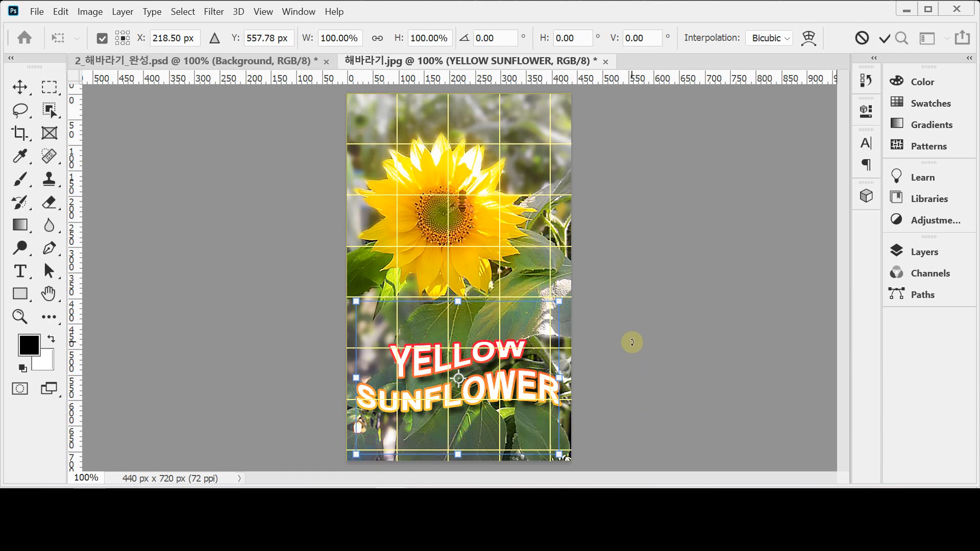
key("Down")
key("Down")
key("Down")
key("Down")
key("Down")
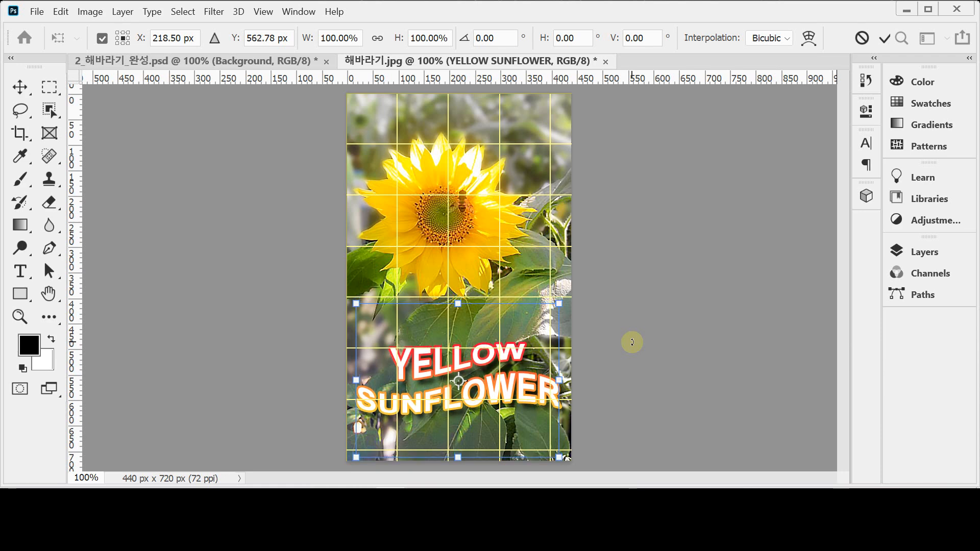
key("Down")
key("Down")
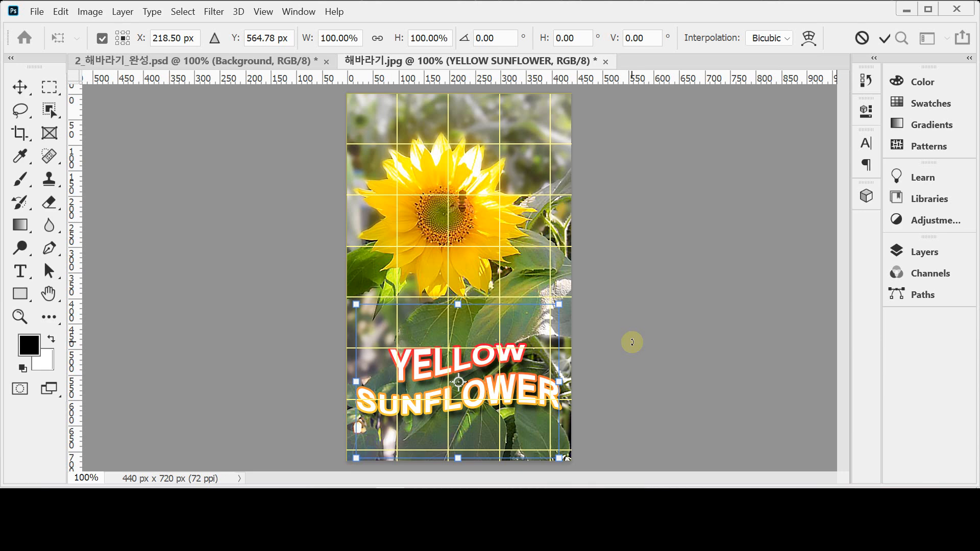
key("Left")
key("Left")
key("Left")
key("Left")
key("Return")
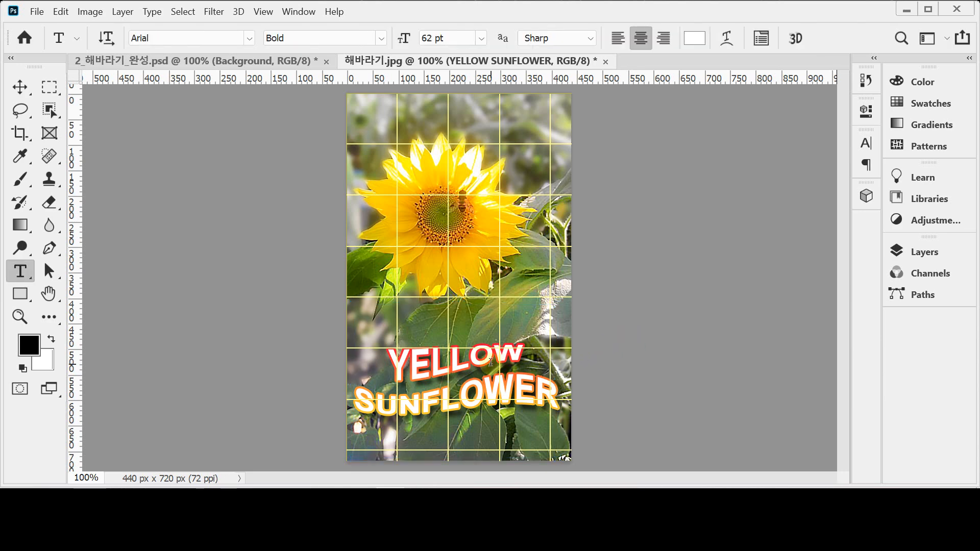
Click into the YELLOW SUNFLOWER text and open the Character panel showing Arial Bold 62 pt
left_click(451, 357)
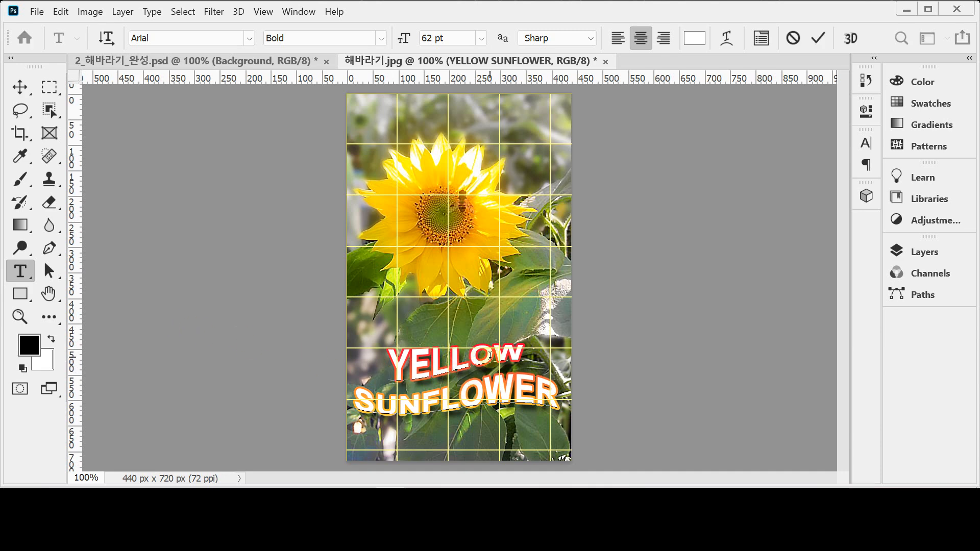
key("ctrl+t")
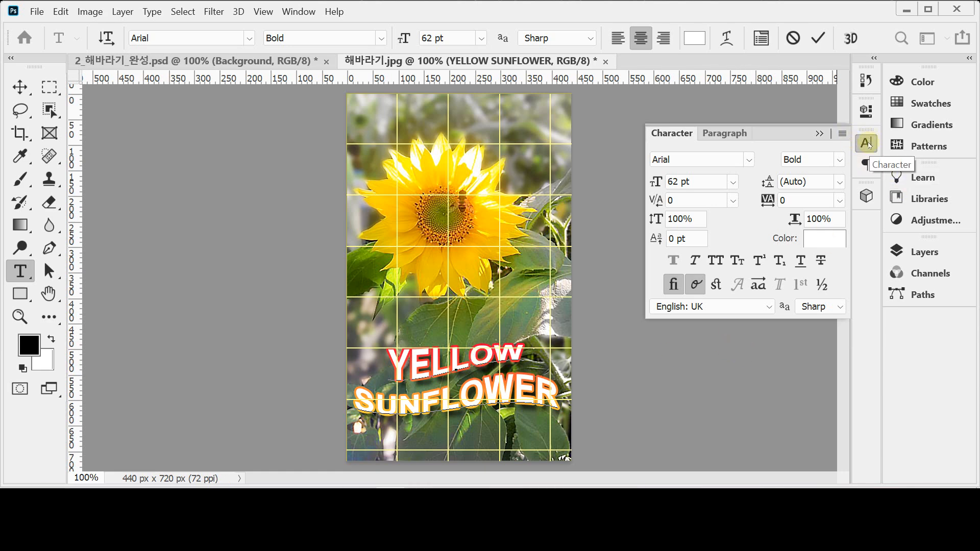
Toggle the Character panel and switch between the Character and Paragraph tabs
left_click(676, 133)
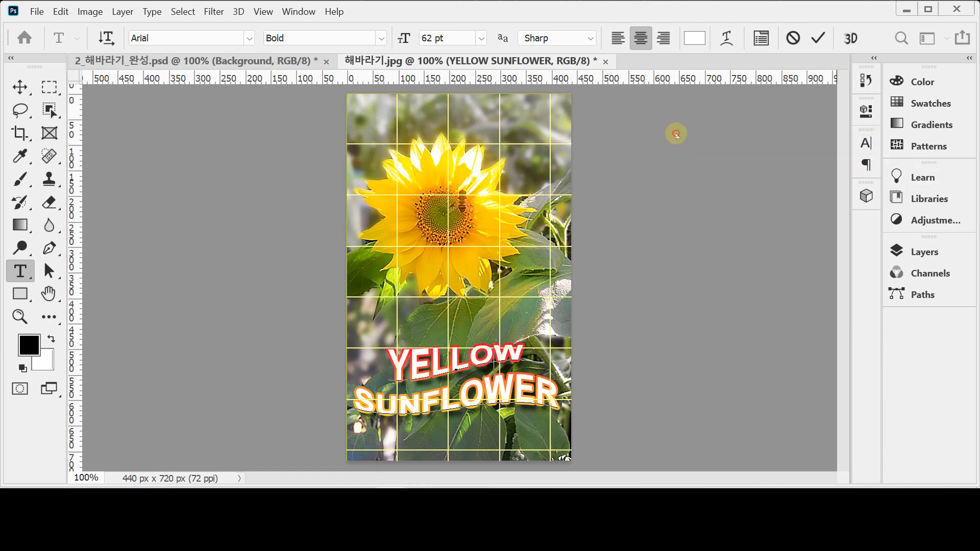
left_click(864, 143)
left_click(730, 133)
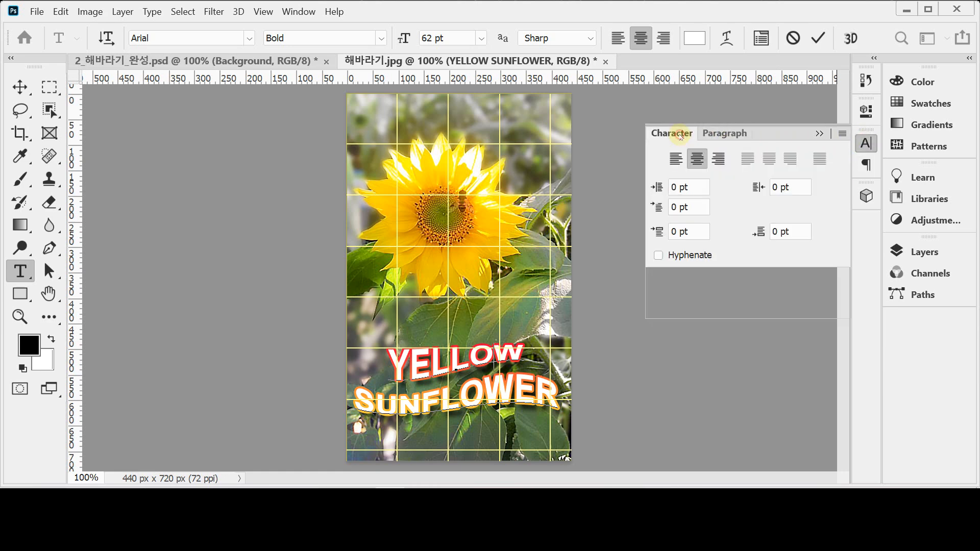
left_click(680, 136)
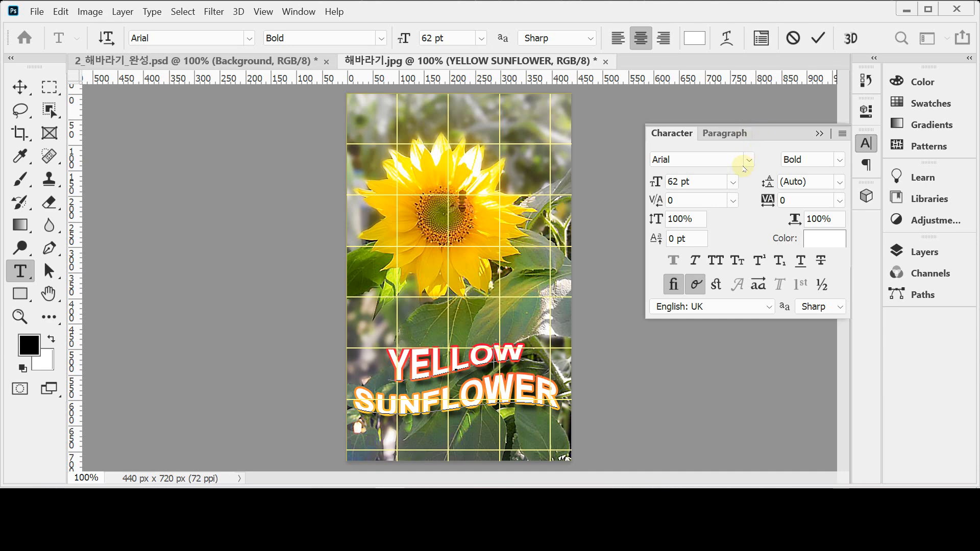
Check the Arial font and 62 pt size, close the panel, and select all the text
left_click(701, 160)
left_click(702, 159)
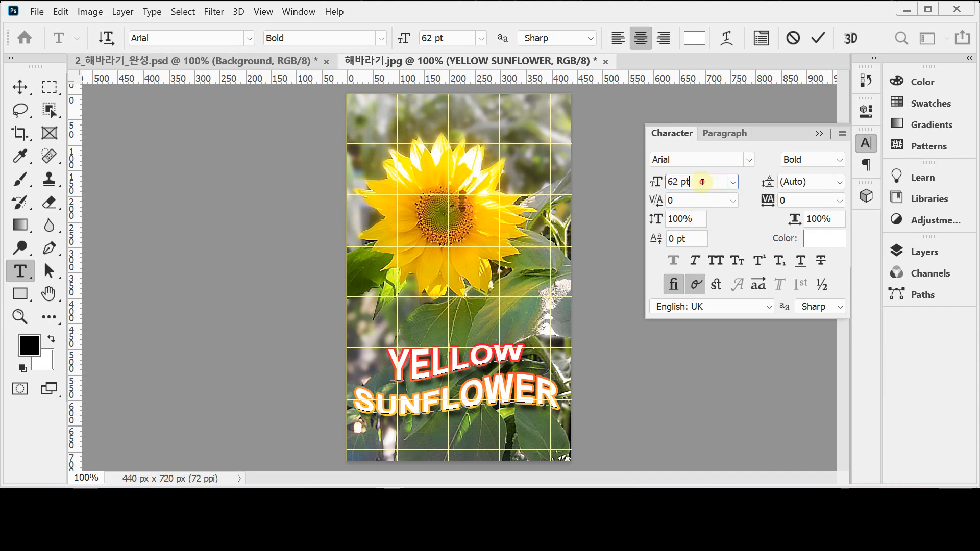
left_click(660, 182)
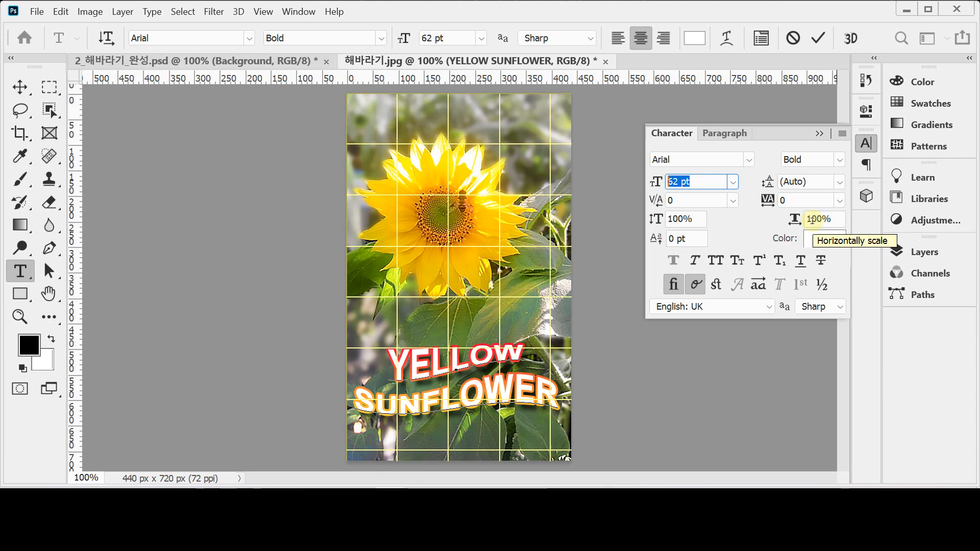
left_click(867, 145)
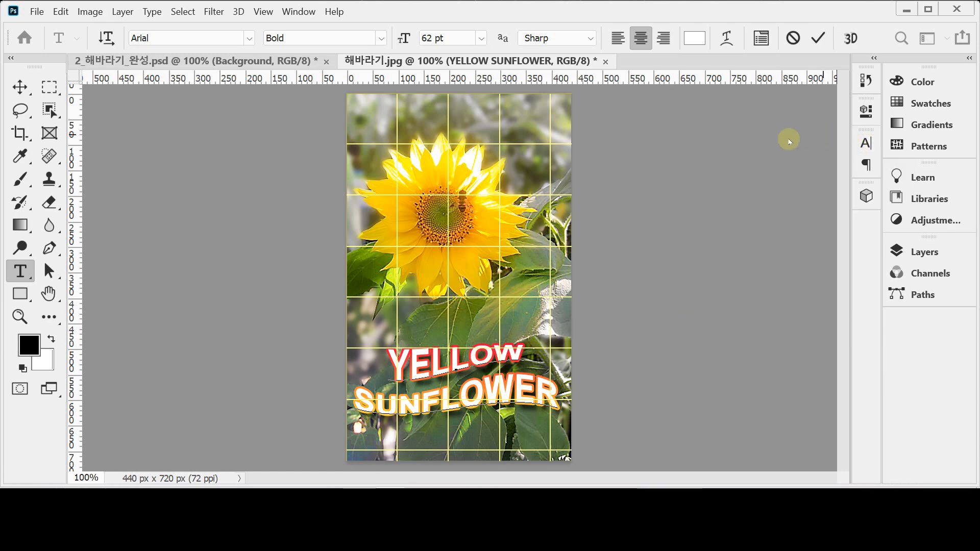
key("ctrl+a")
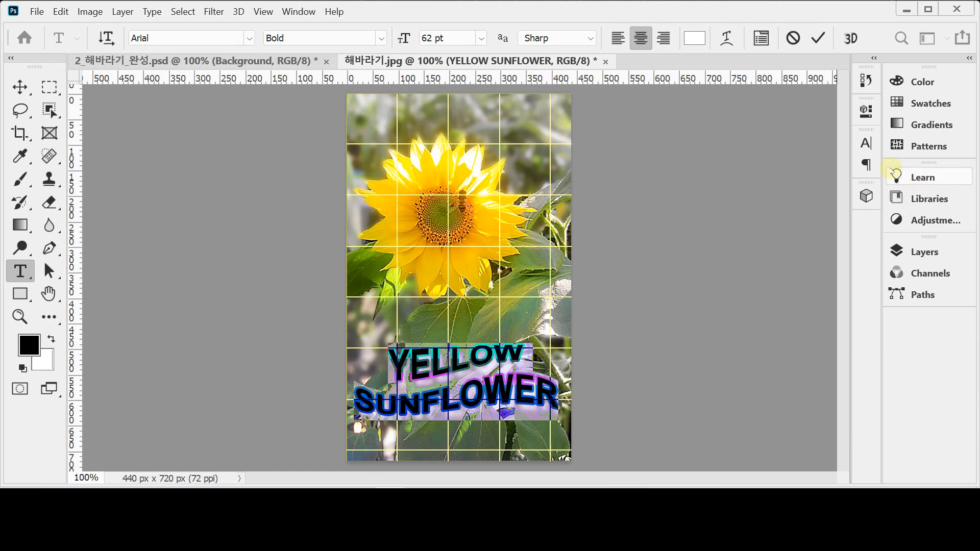
Toggle the Character panel several times, then commit the text edit unchanged
key("ctrl+t")
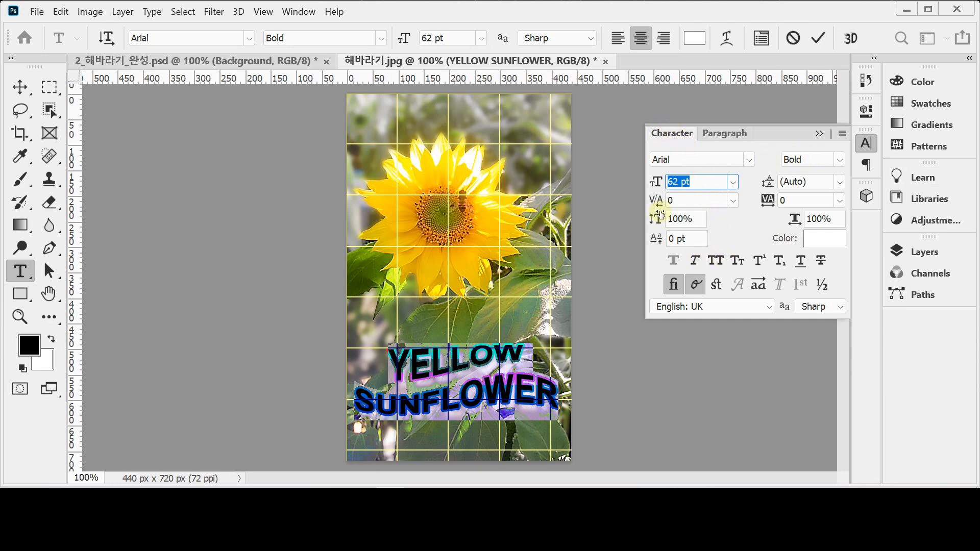
left_click(867, 145)
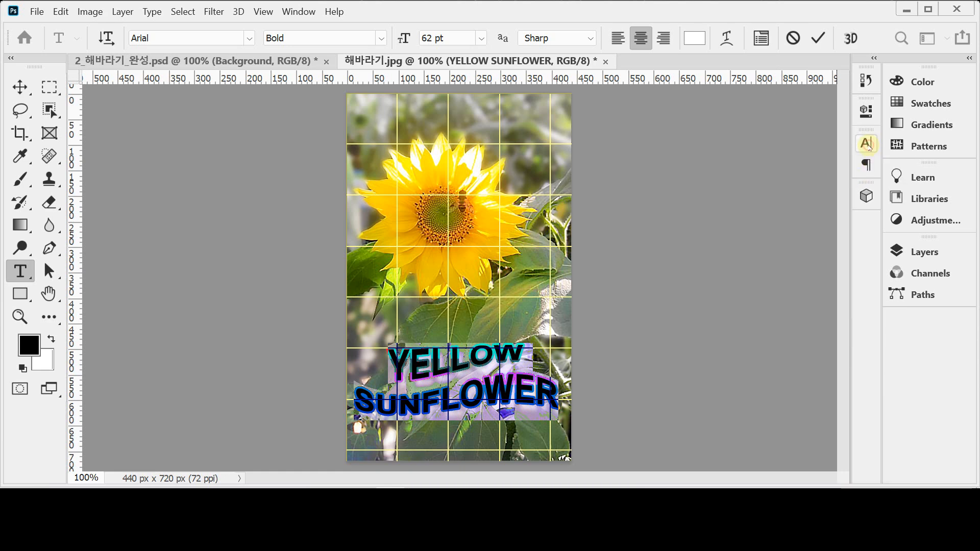
left_click(764, 41)
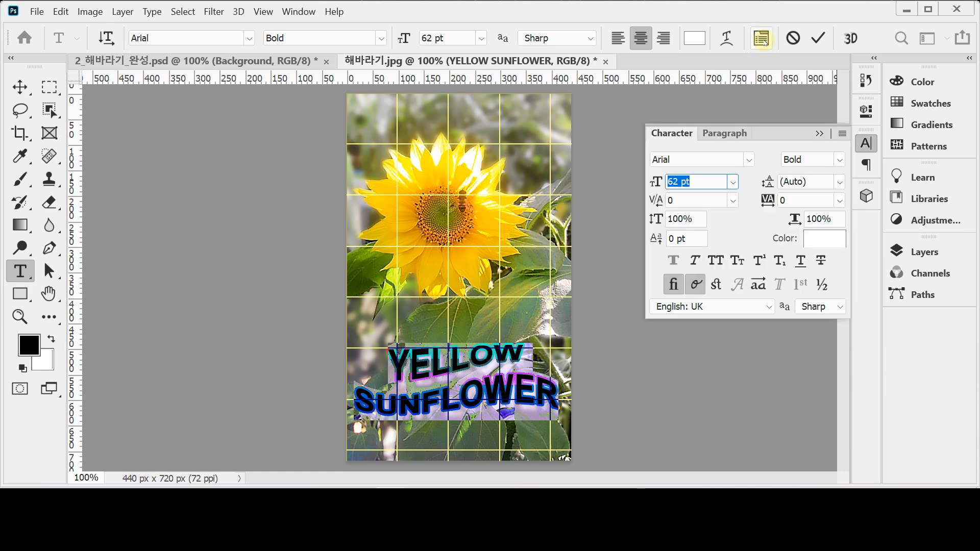
left_click(764, 41)
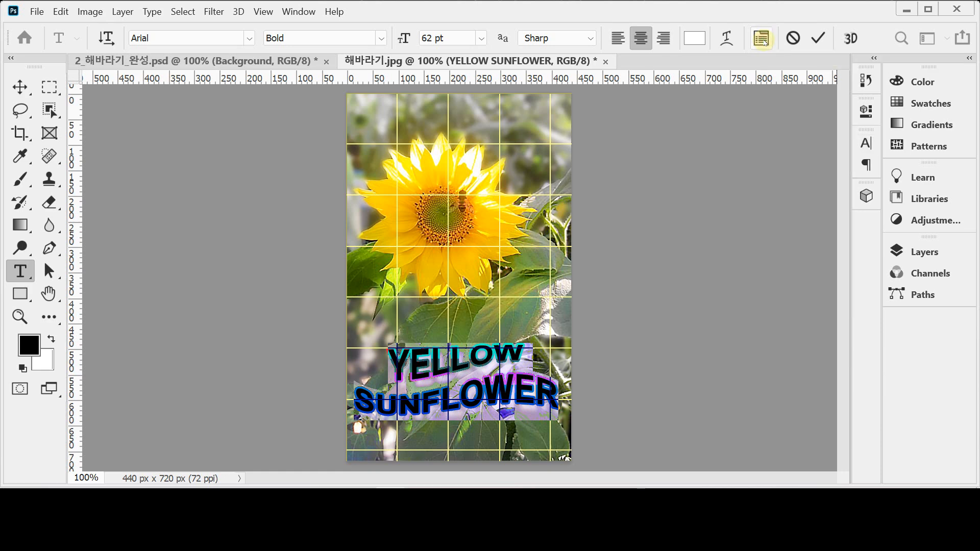
left_click(764, 42)
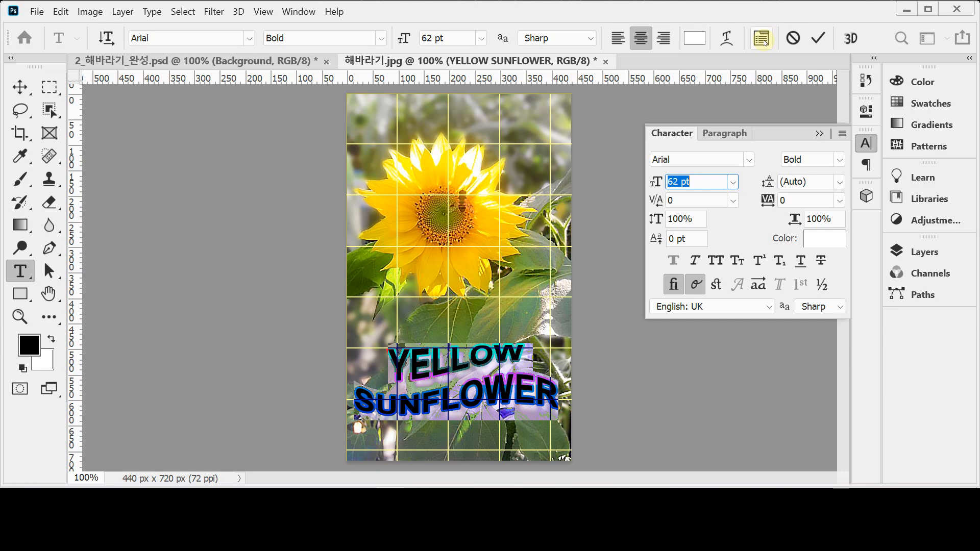
left_click(764, 42)
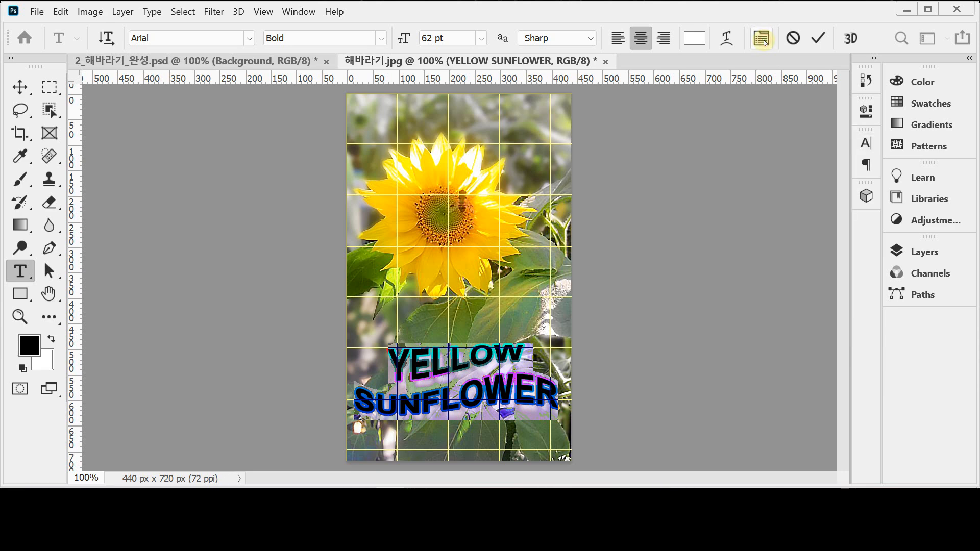
left_click(815, 41)
left_click(816, 41)
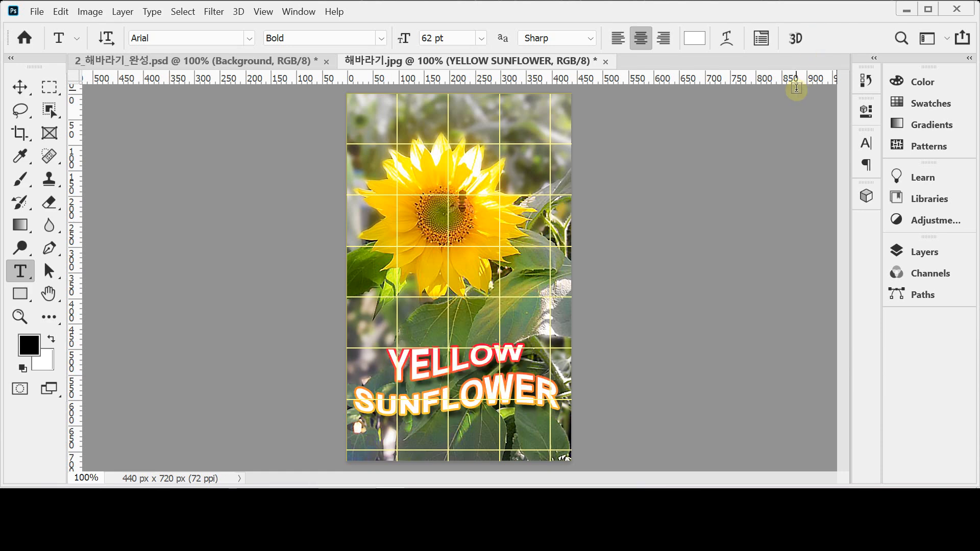